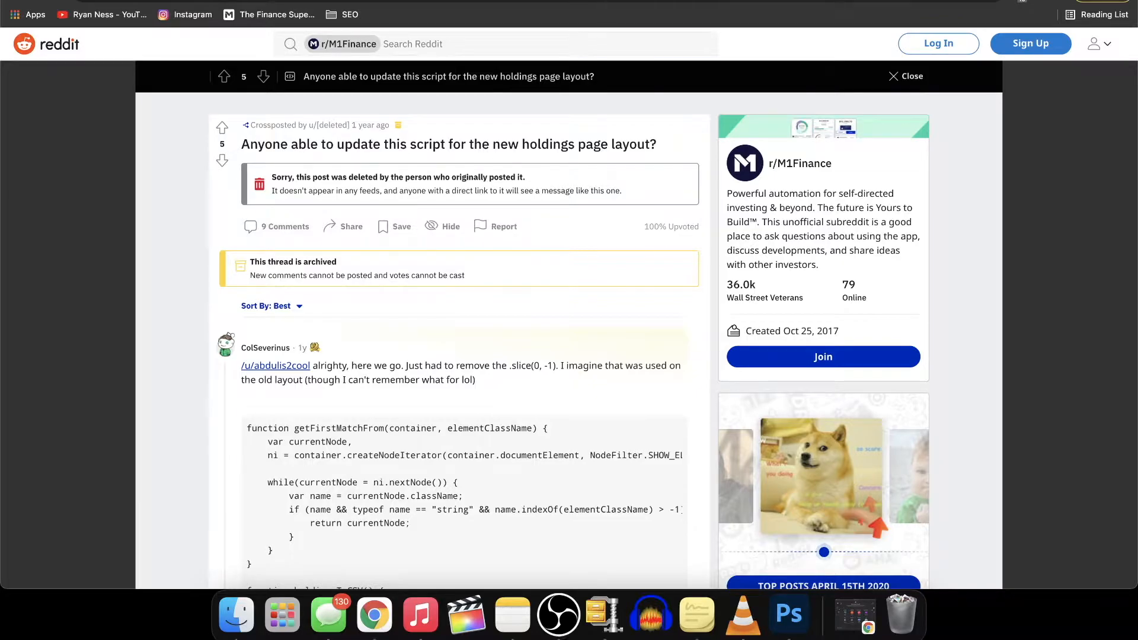
# - Open the M1FinanceHoldingsParser README, follow its dashboard link to the M1 Finance holdings page and look through the holdings table
pyautogui.click(474, 0)
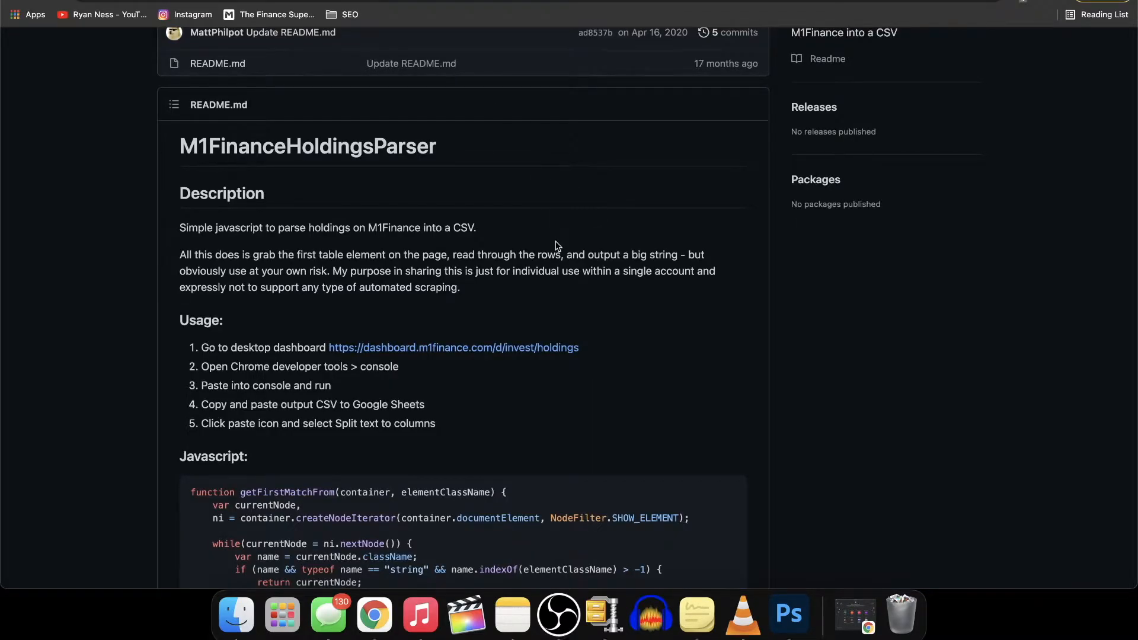
pyautogui.scroll(-2, 557, 246)
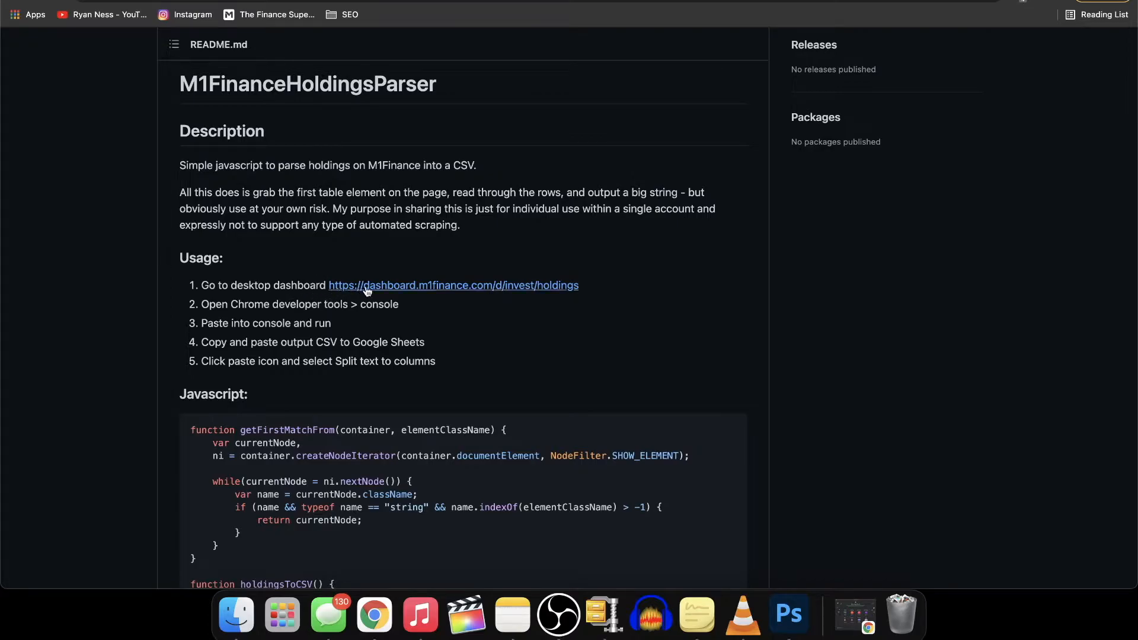
pyautogui.click(435, 287)
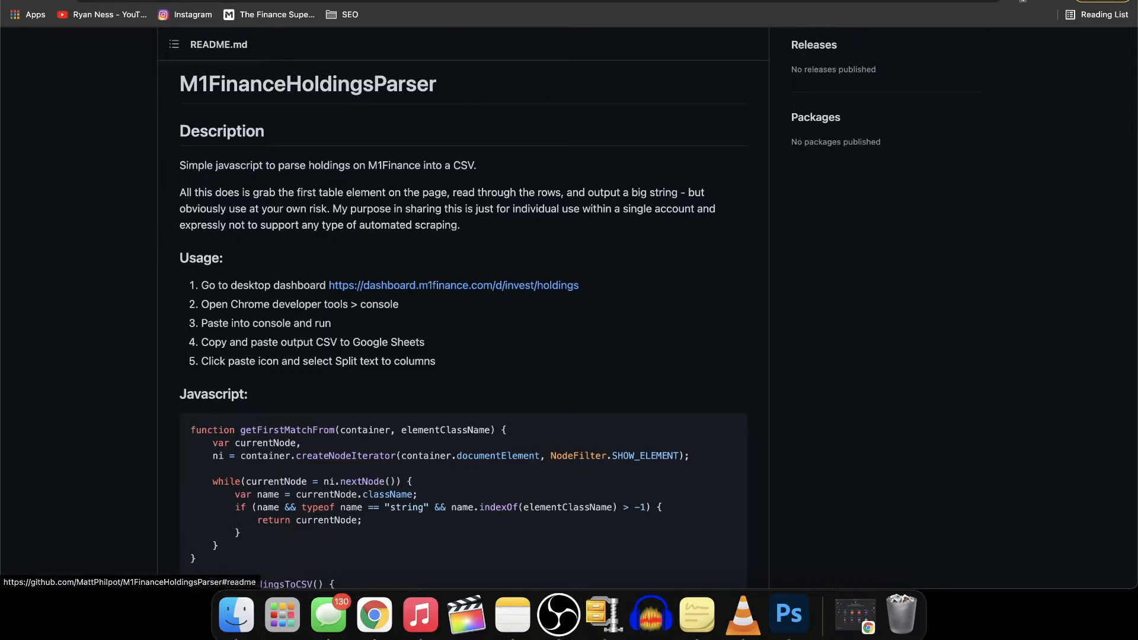
pyautogui.click(328, 93)
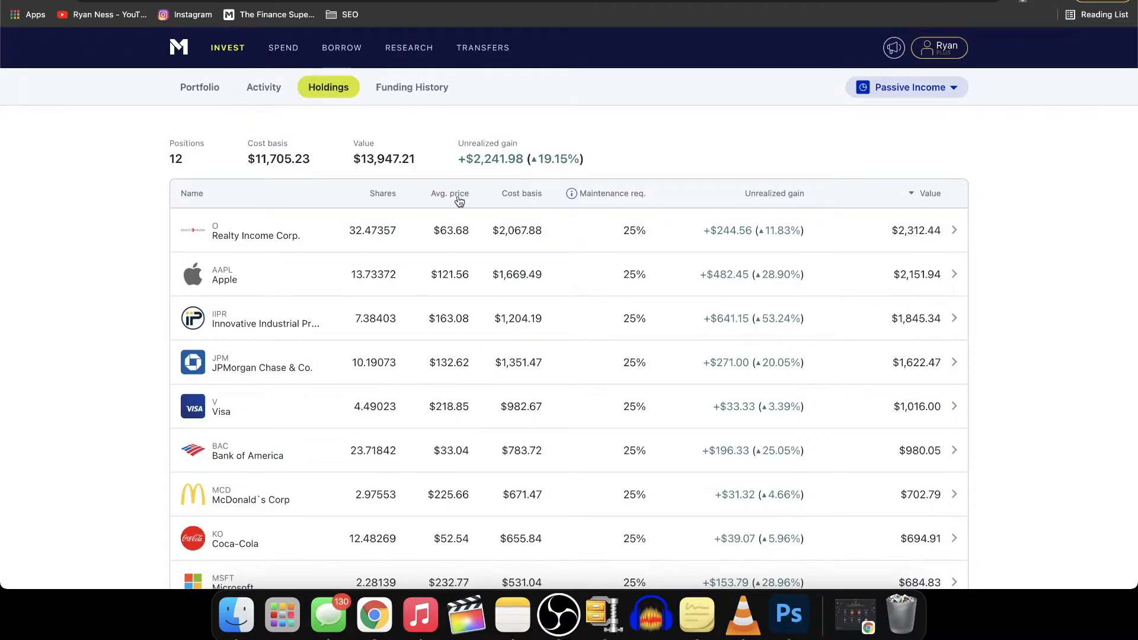
pyautogui.scroll(-3, 465, 267)
pyautogui.scroll(3, 465, 409)
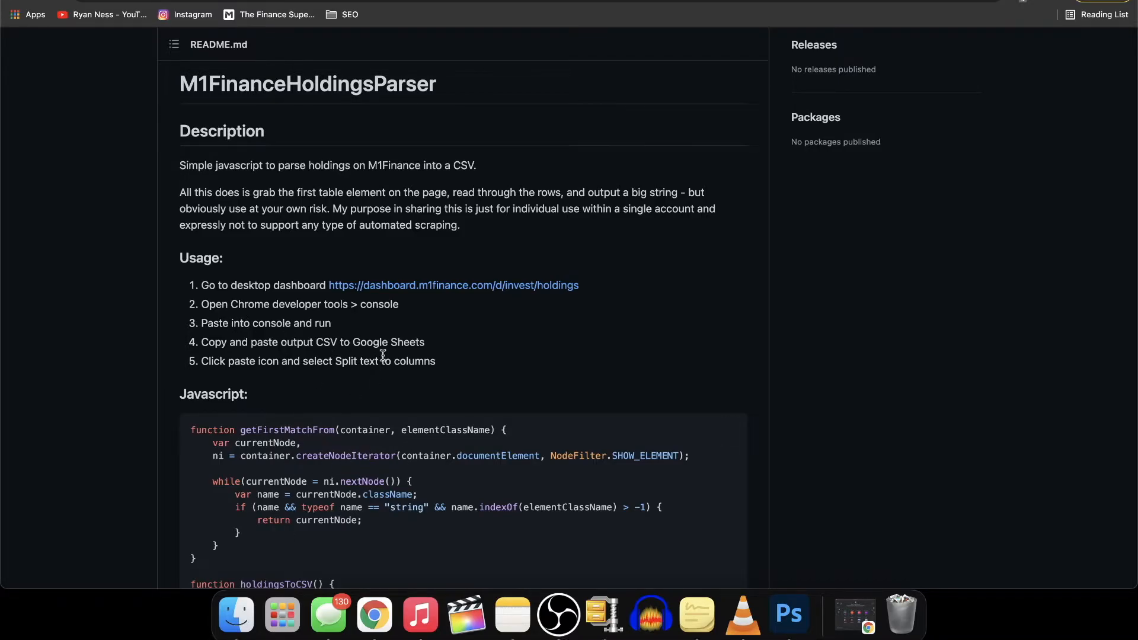
# - Copy the full JavaScript code block from the M1FinanceHoldingsParser README
pyautogui.scroll(-2, 529, 373)
pyautogui.scroll(-7, 530, 373)
pyautogui.scroll(4, 530, 373)
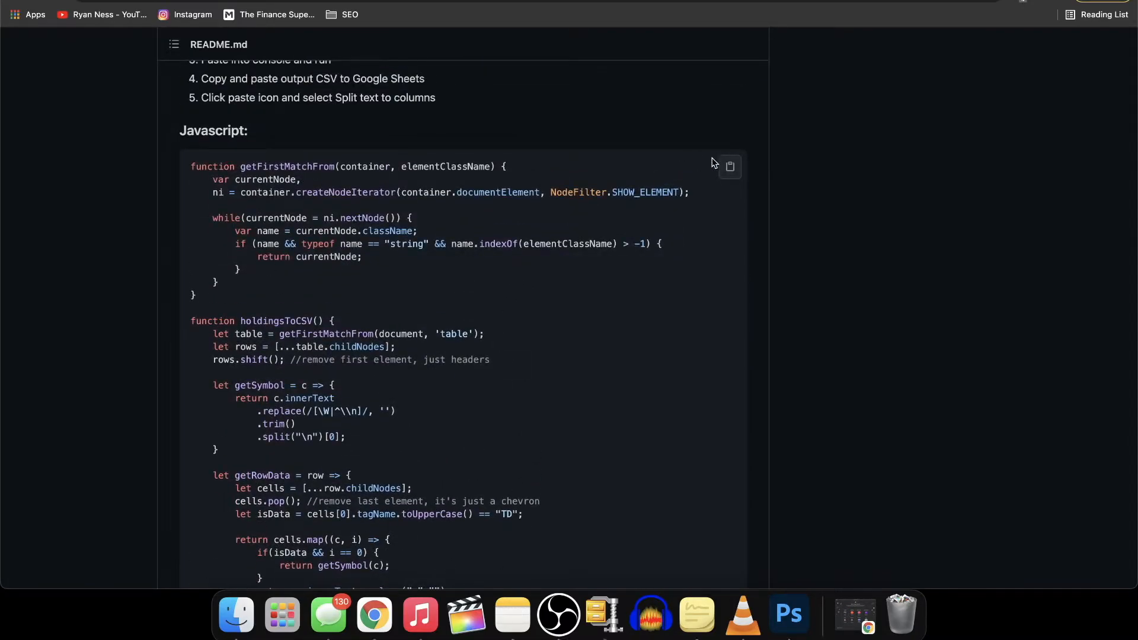
pyautogui.click(731, 171)
# - Open Chrome's developer tools console on the M1 Finance holdings page
pyautogui.click(118, 0)
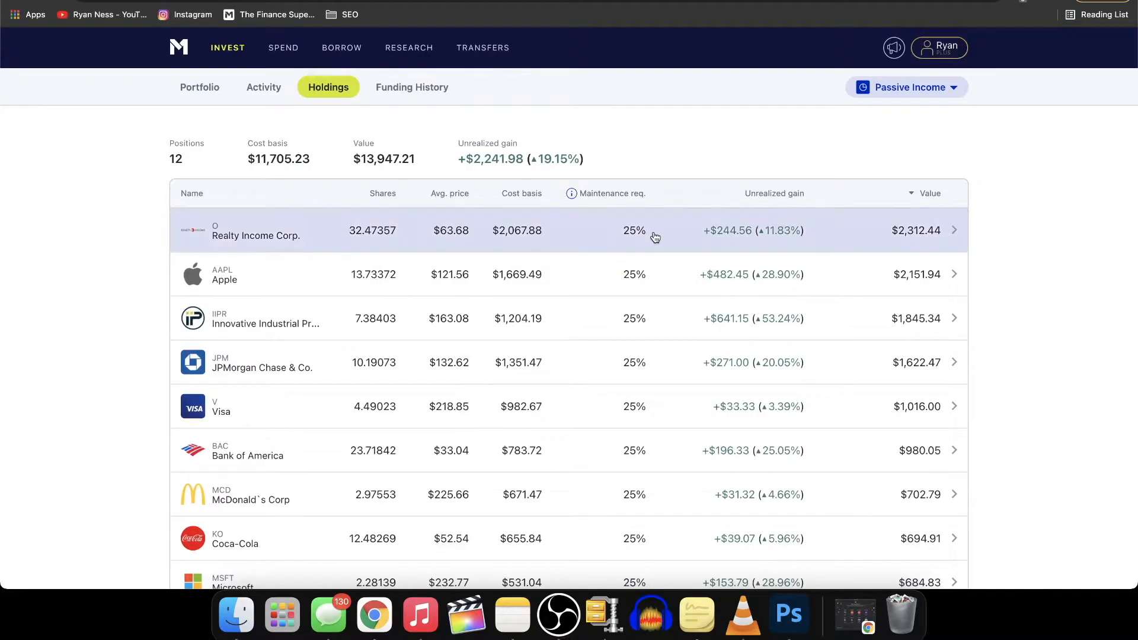
pyautogui.click(1129, 4)
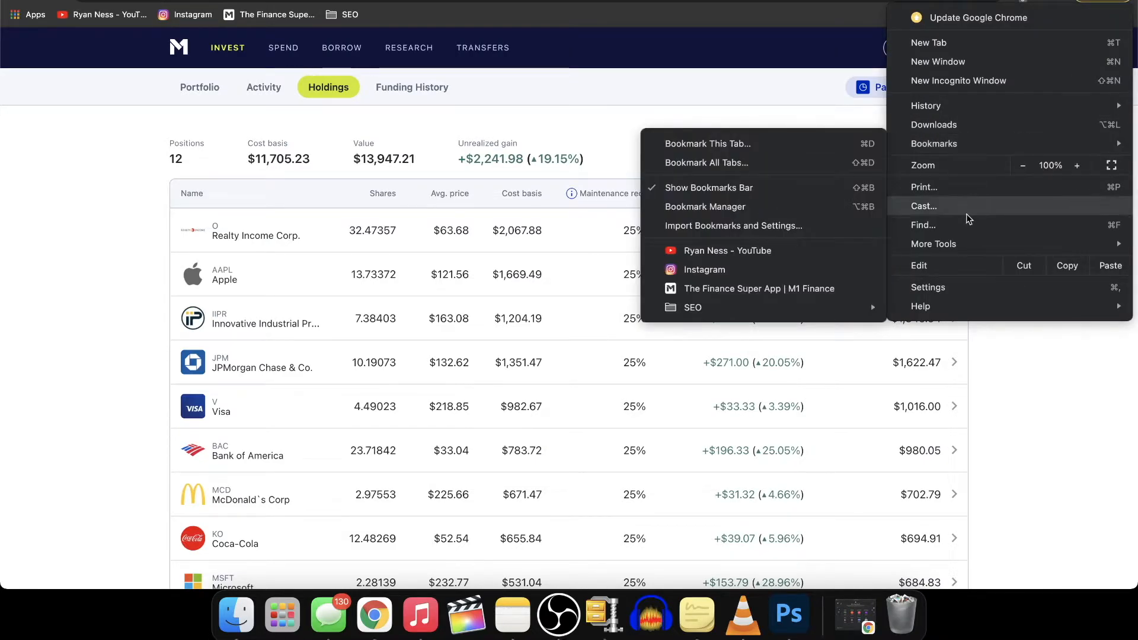
pyautogui.moveTo(958, 245)
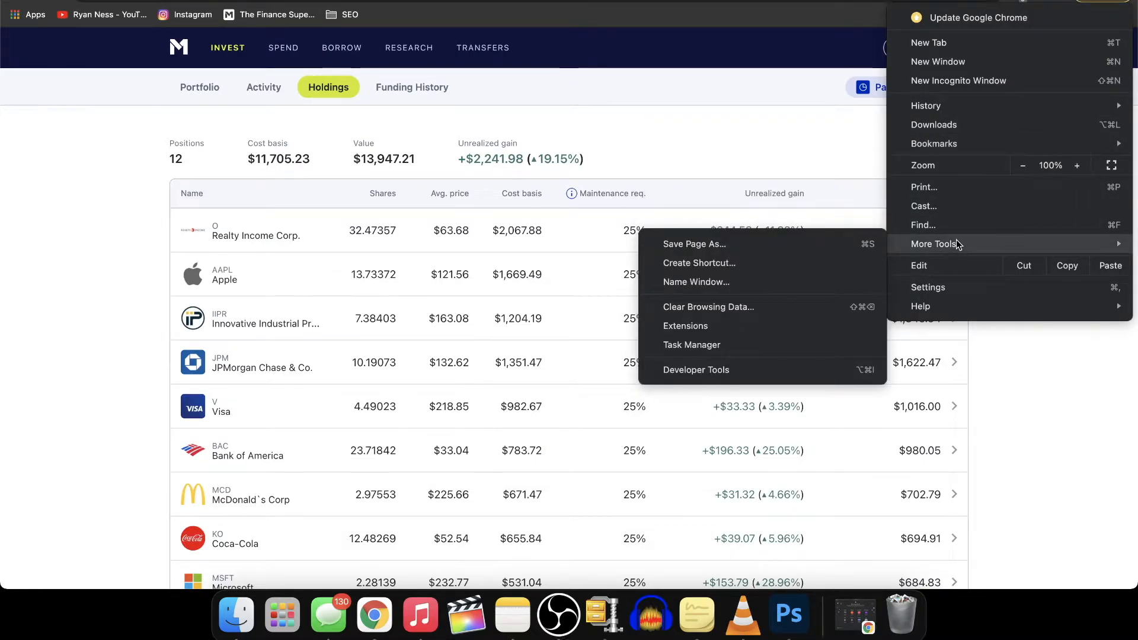
pyautogui.click(705, 368)
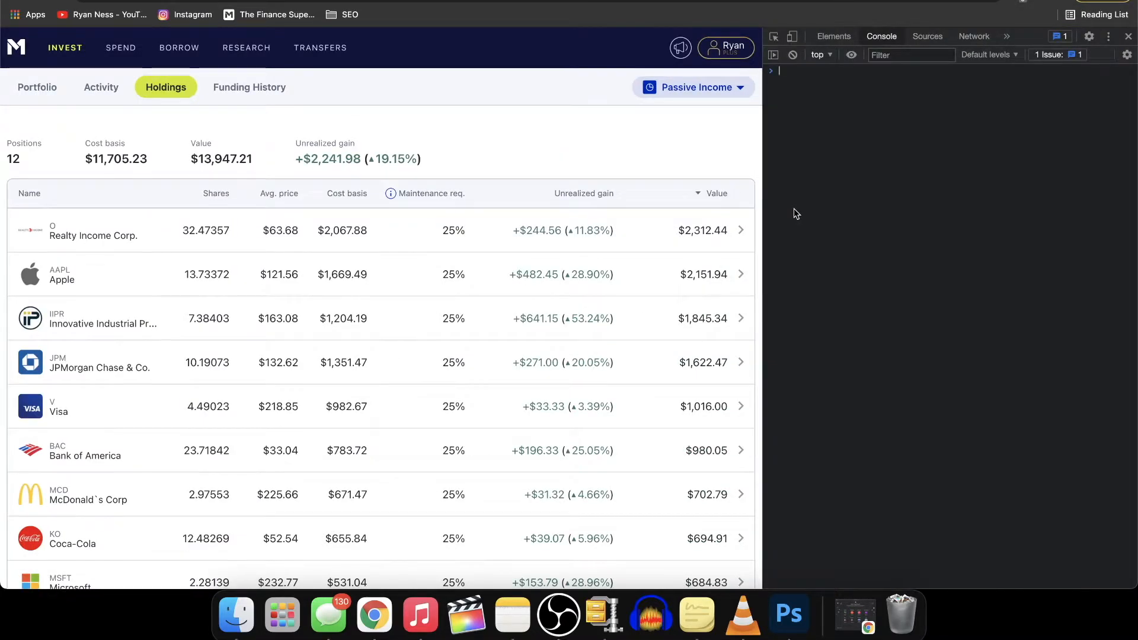
pyautogui.click(834, 37)
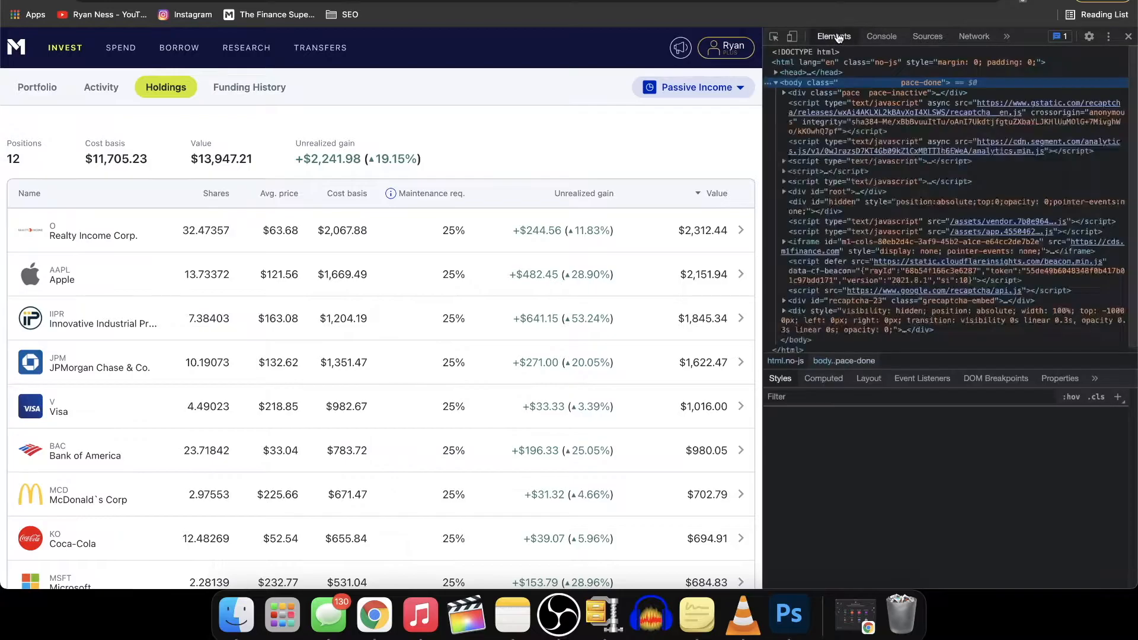
pyautogui.click(928, 37)
pyautogui.click(973, 37)
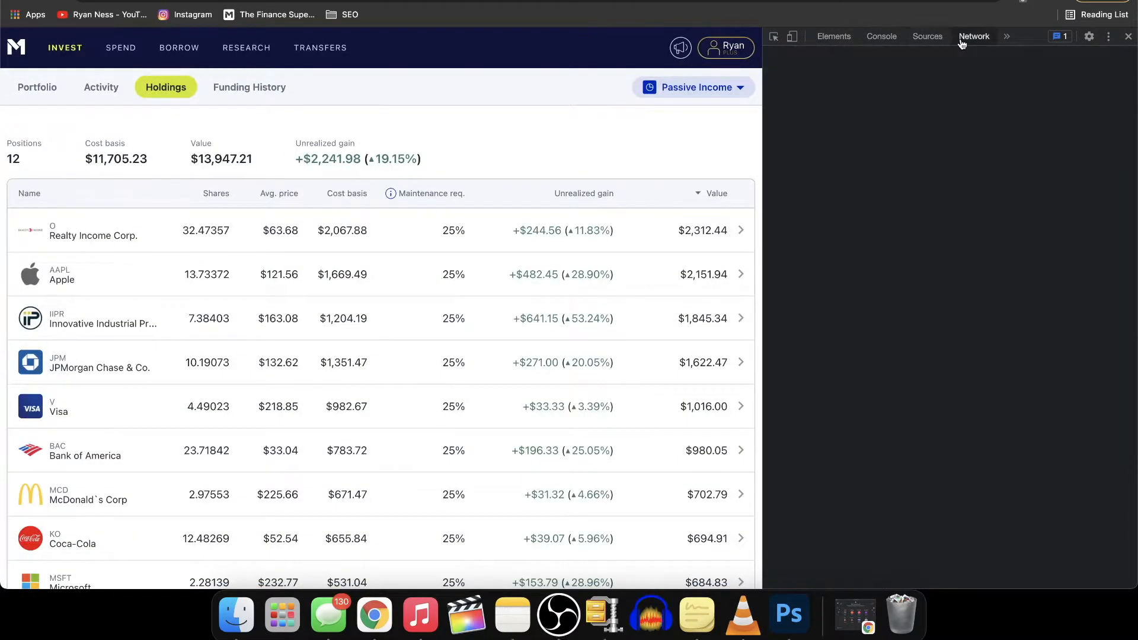
pyautogui.click(881, 37)
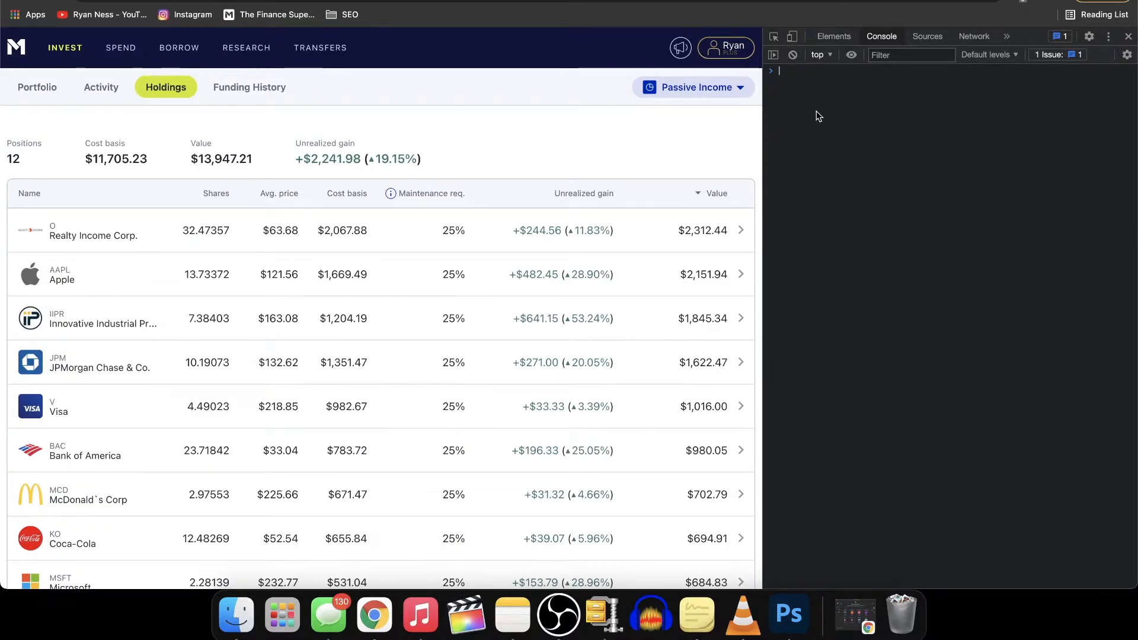
# - Run the copied holdings script in the console and copy its entire CSV output
pyautogui.press('super+v')
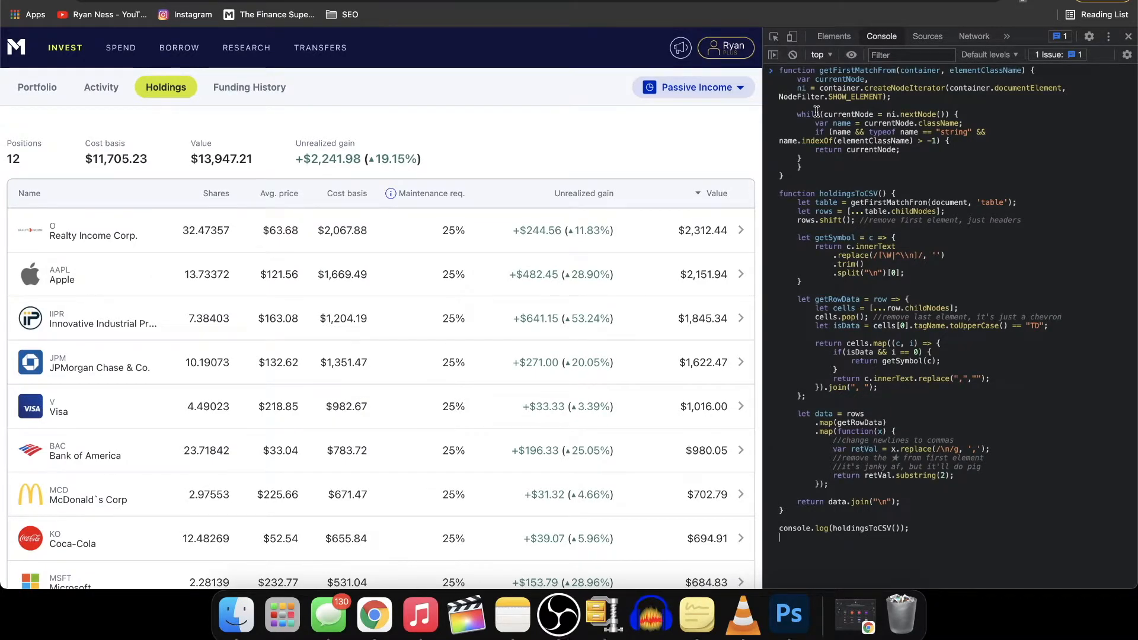
pyautogui.press('Return')
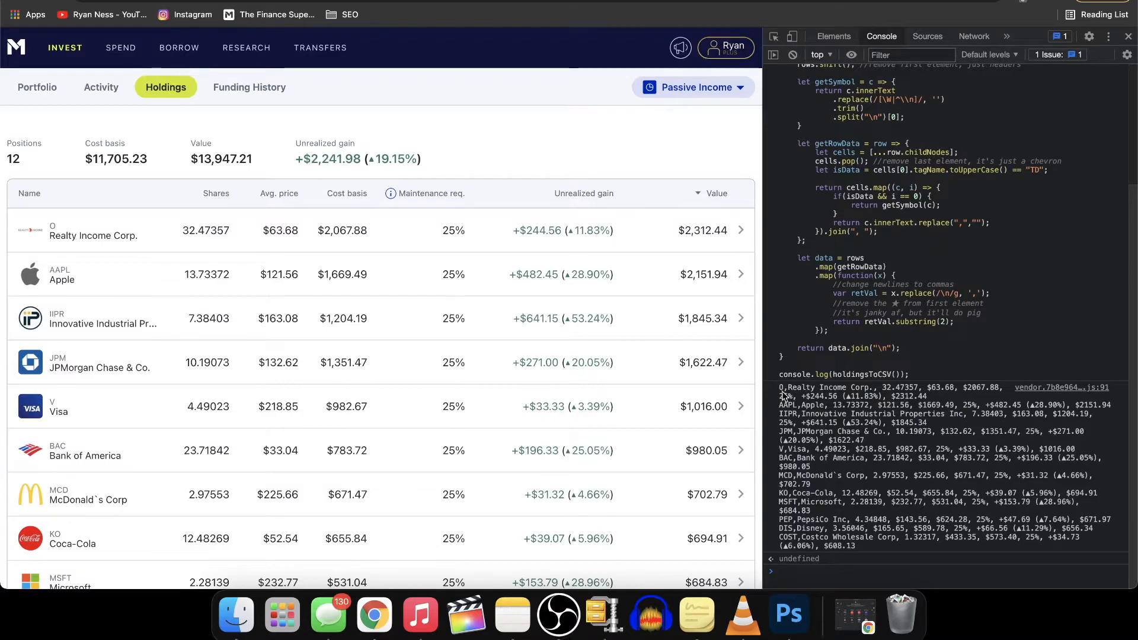
pyautogui.moveTo(778, 390); pyautogui.dragTo(869, 551)
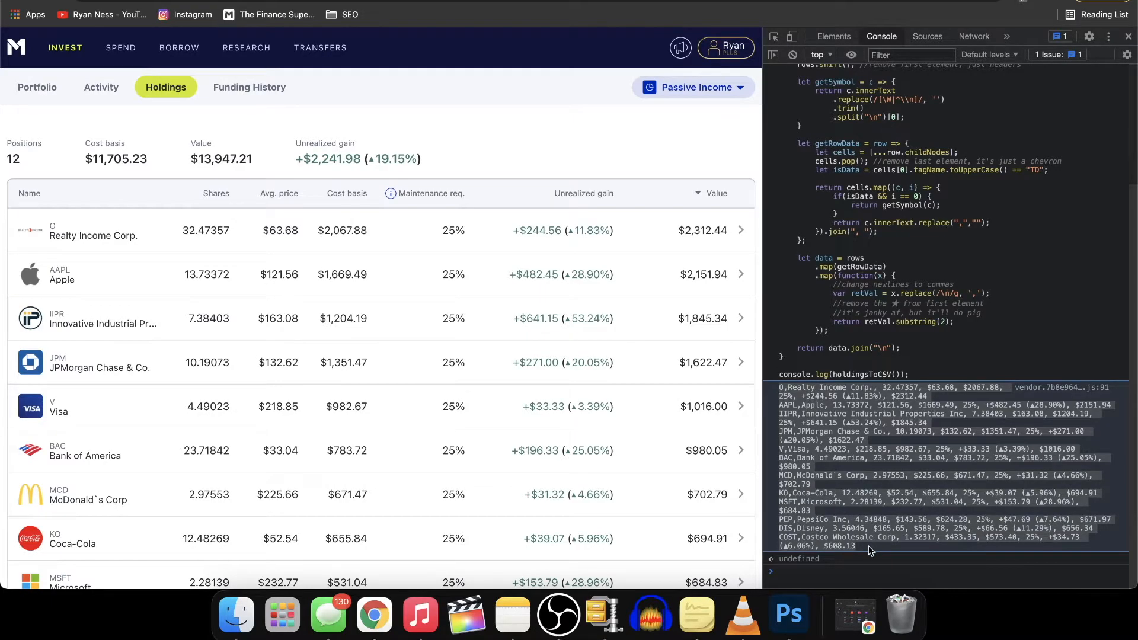
# - Switch to the untitled Google Sheets spreadsheet and clear all existing data from A1:H12
pyautogui.click(576, 0)
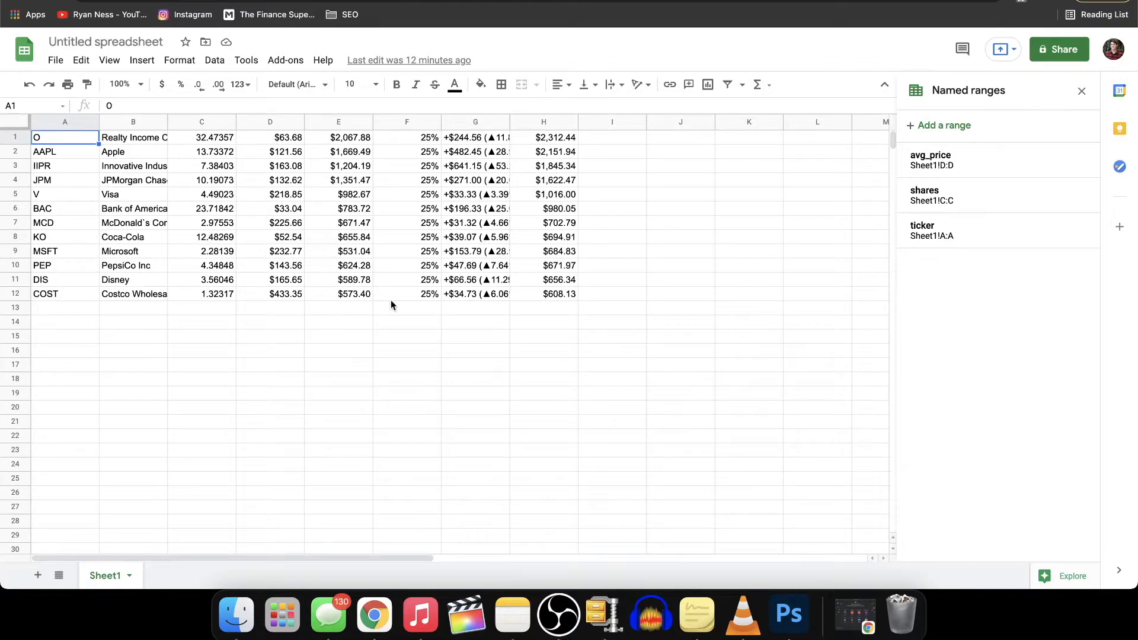
pyautogui.press('super+a')
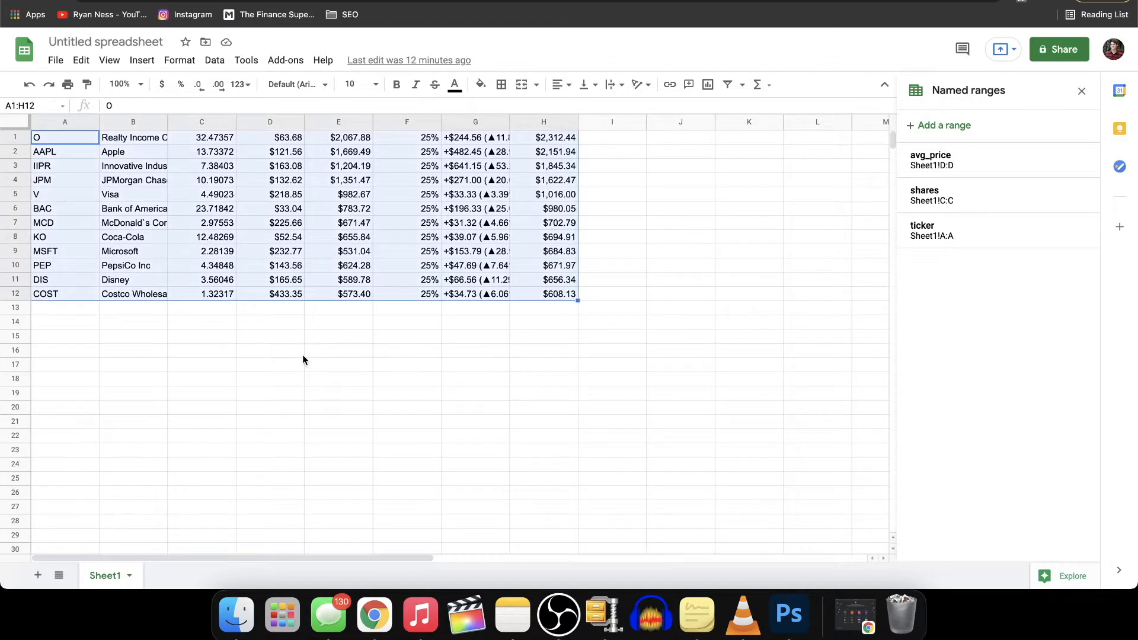
pyautogui.press('Delete')
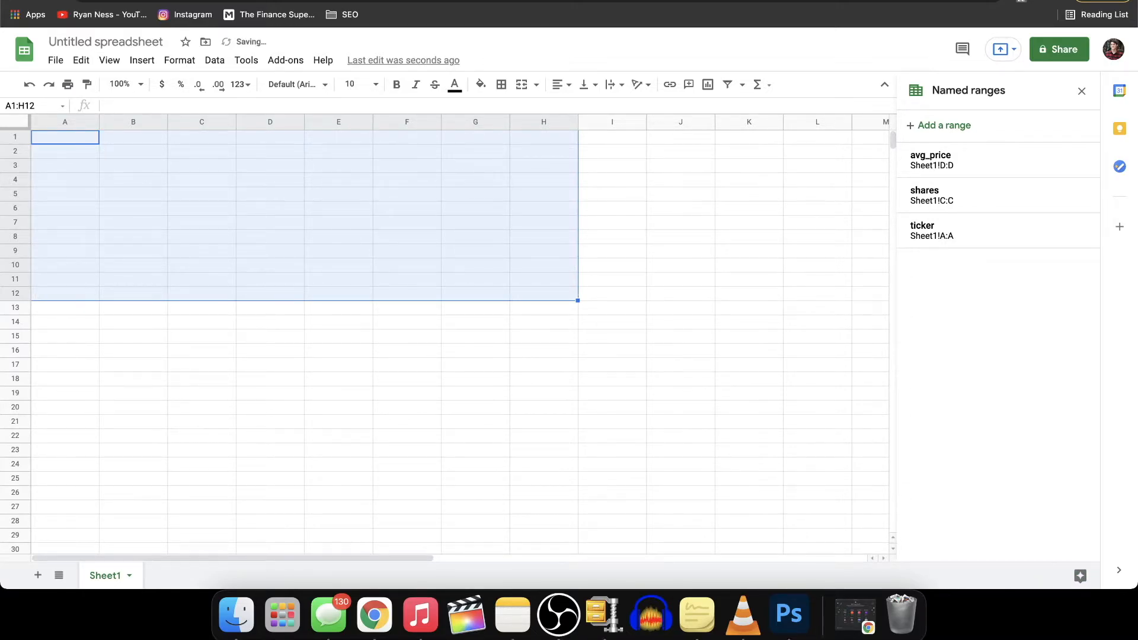
# - Paste the copied holdings into the sheet from cell A1 and split the text to columns
pyautogui.press('super+v')
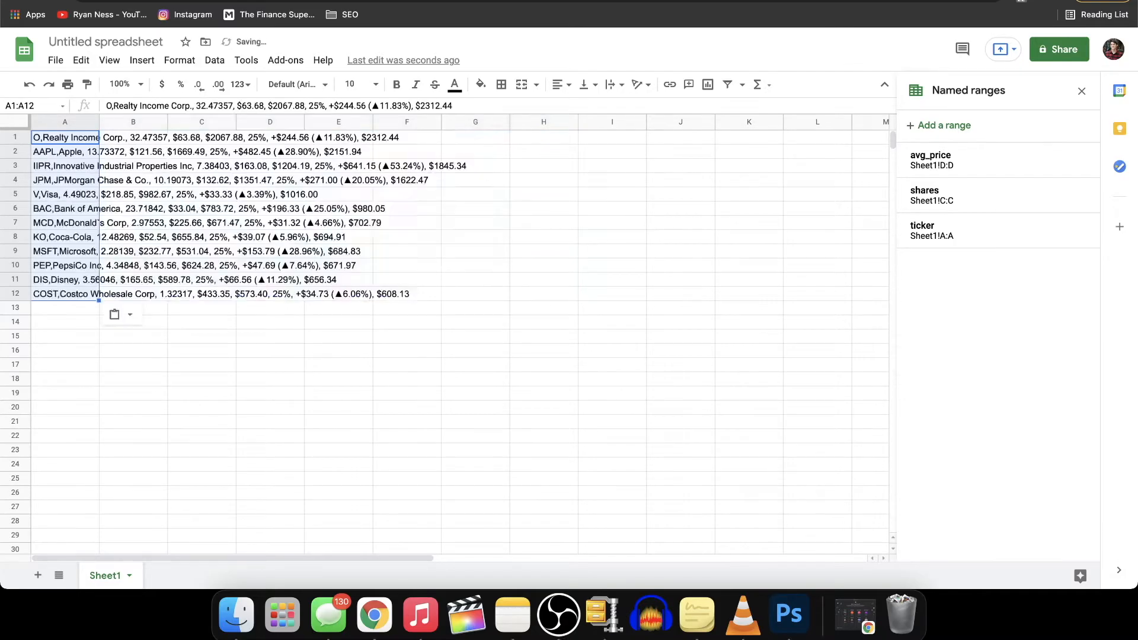
pyautogui.click(132, 318)
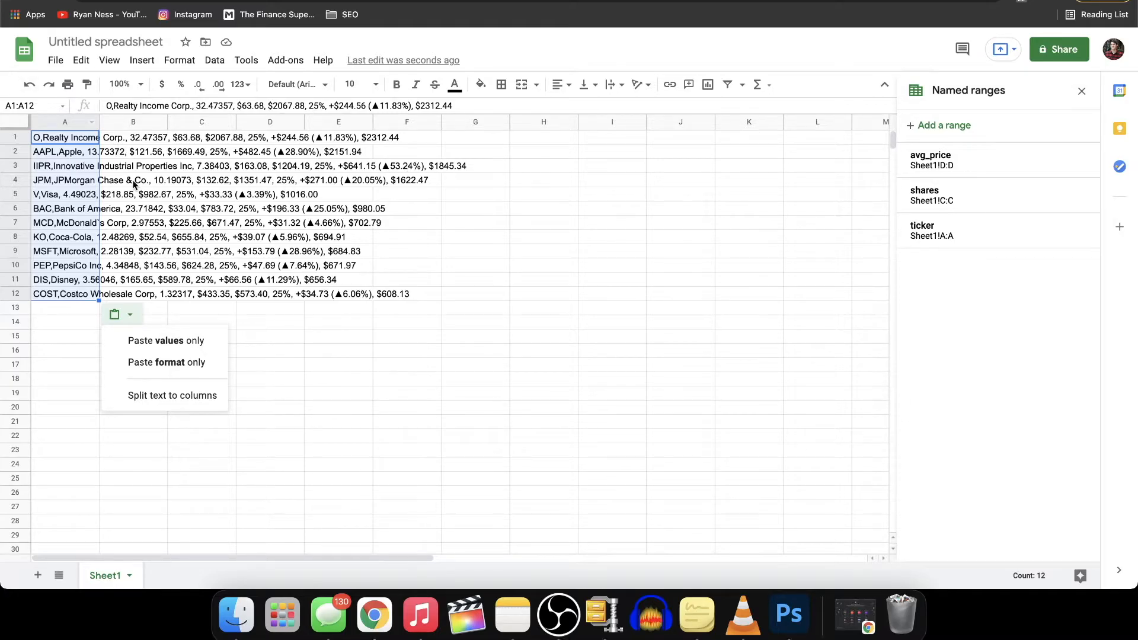
pyautogui.click(173, 401)
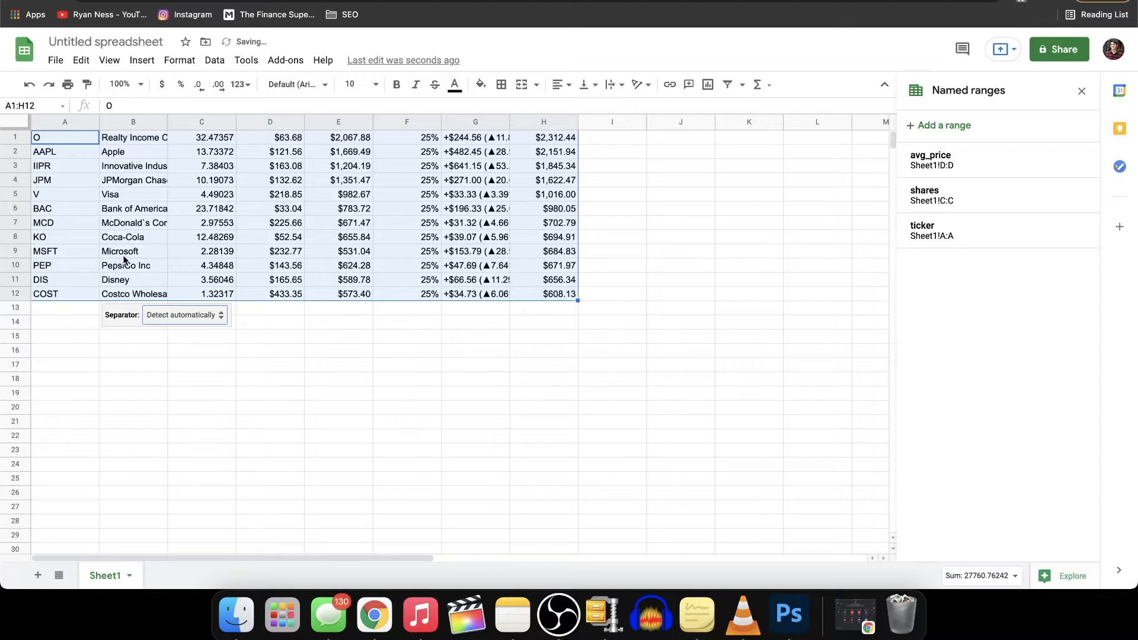
pyautogui.click(124, 253)
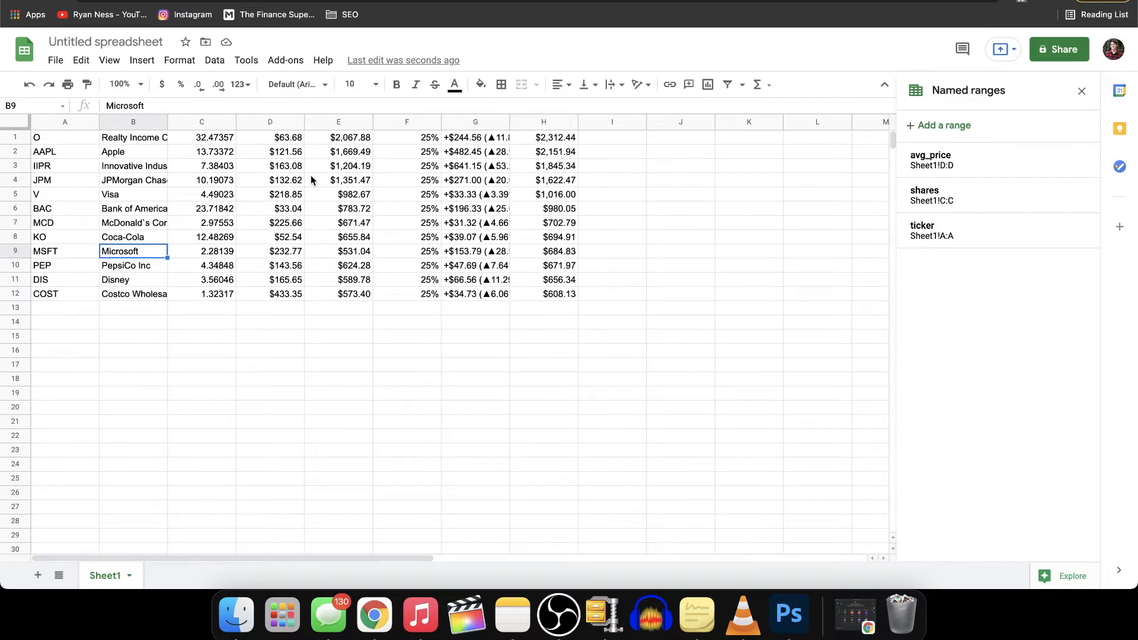
# - Download the current sheet as a comma-separated values (.csv) file
pyautogui.click(56, 60)
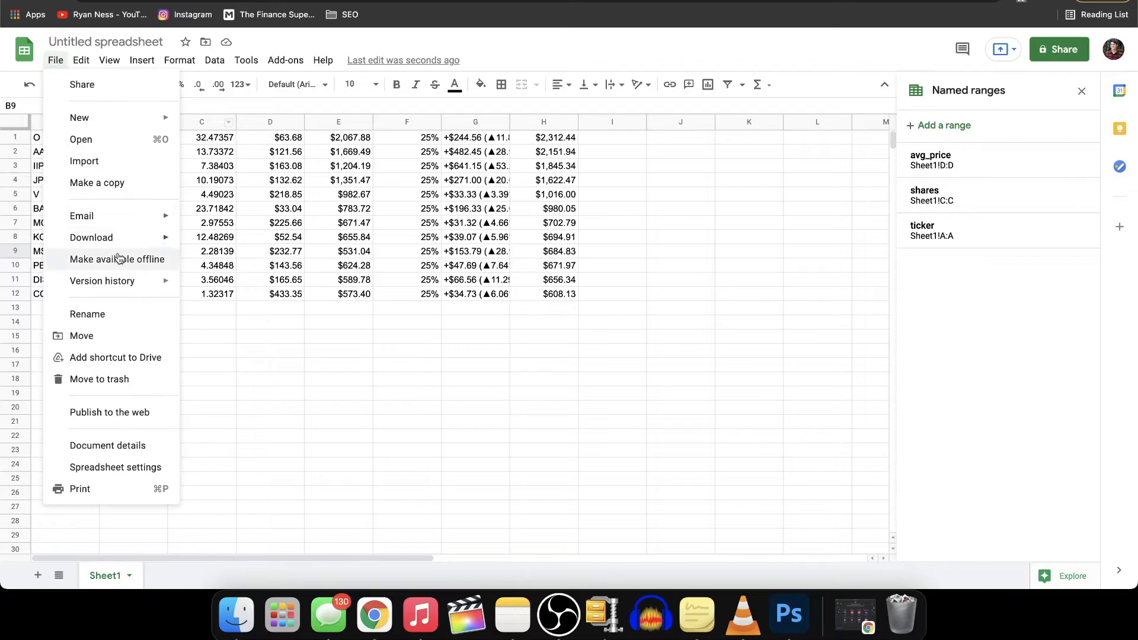
pyautogui.moveTo(144, 237)
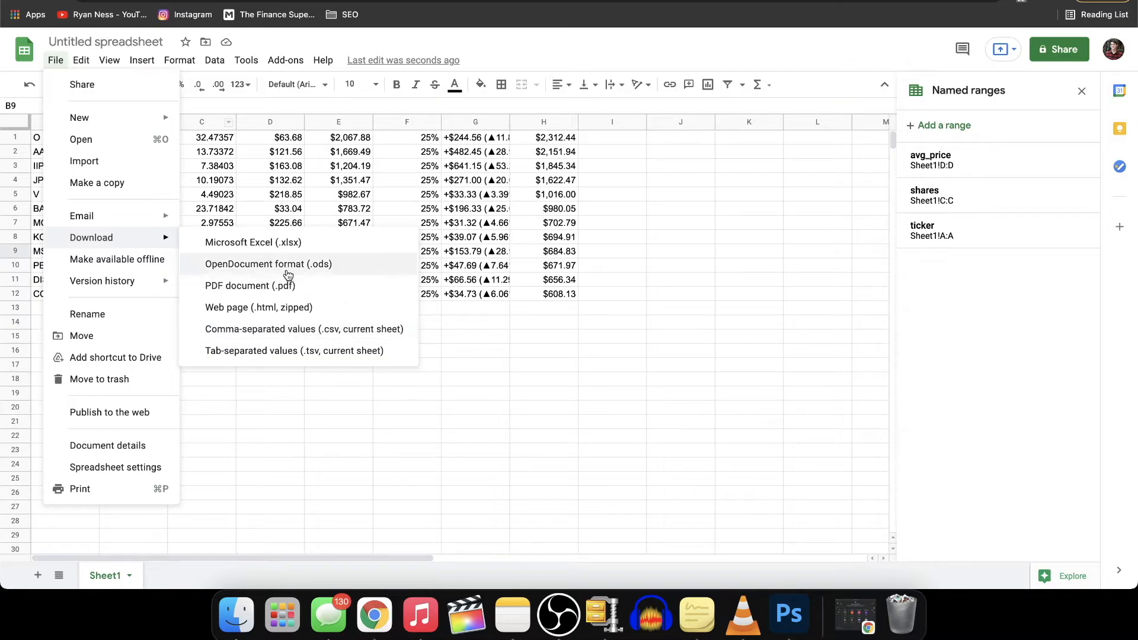
pyautogui.click(304, 329)
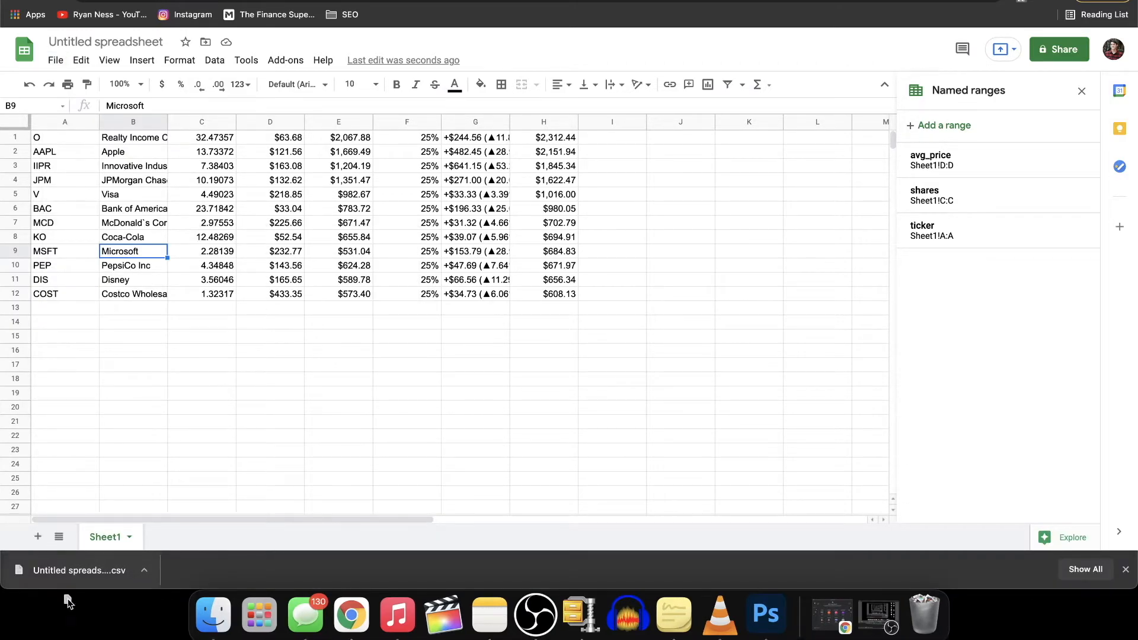
# - Move the downloaded CSV file to the desktop beside whattopaste.rtf, minimizing the browser window
pyautogui.moveTo(67, 602); pyautogui.dragTo(70, 607)
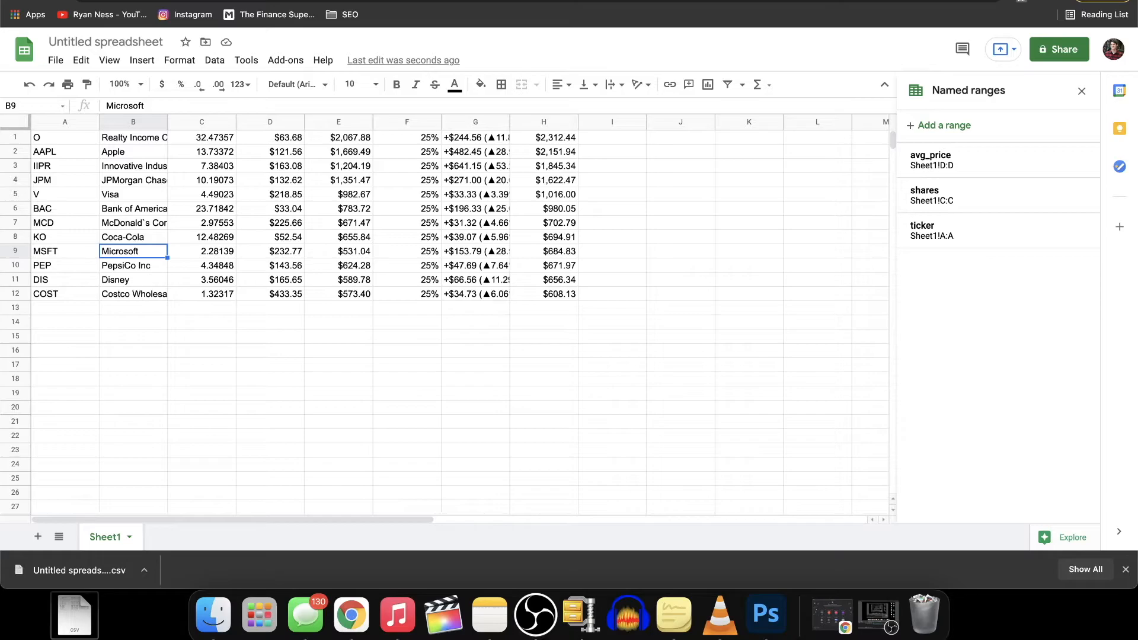
pyautogui.press('super+m')
pyautogui.moveTo(65, 628); pyautogui.dragTo(596, 350)
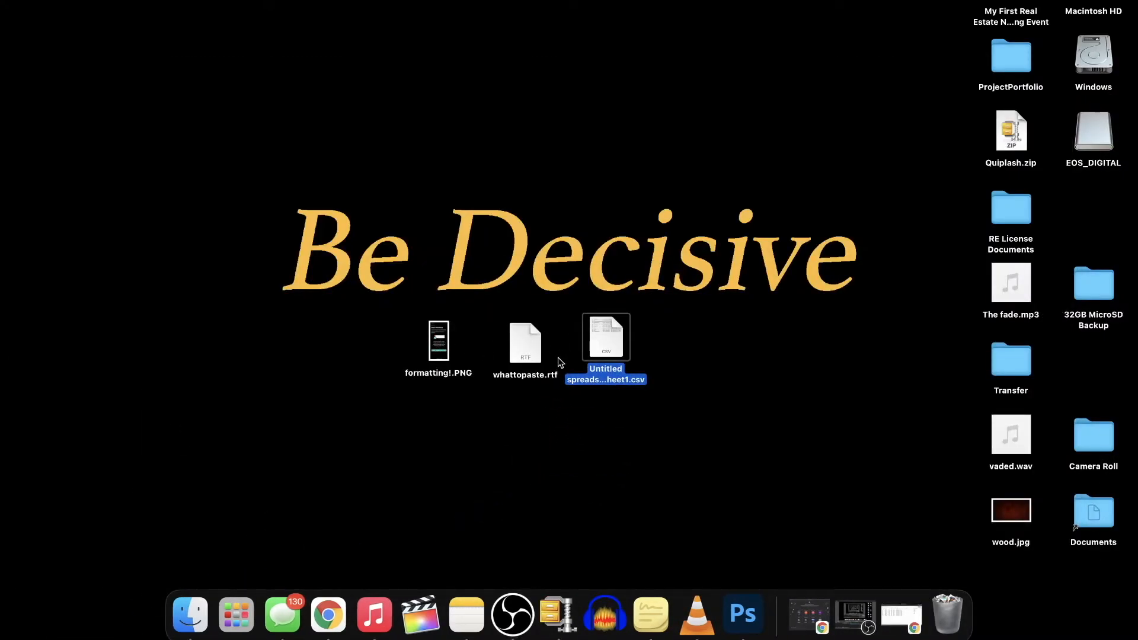
# - Open formatting!.PNG and compare the column titles required for the import with the spreadsheet's first row
pyautogui.click(550, 432)
pyautogui.doubleClick(437, 339)
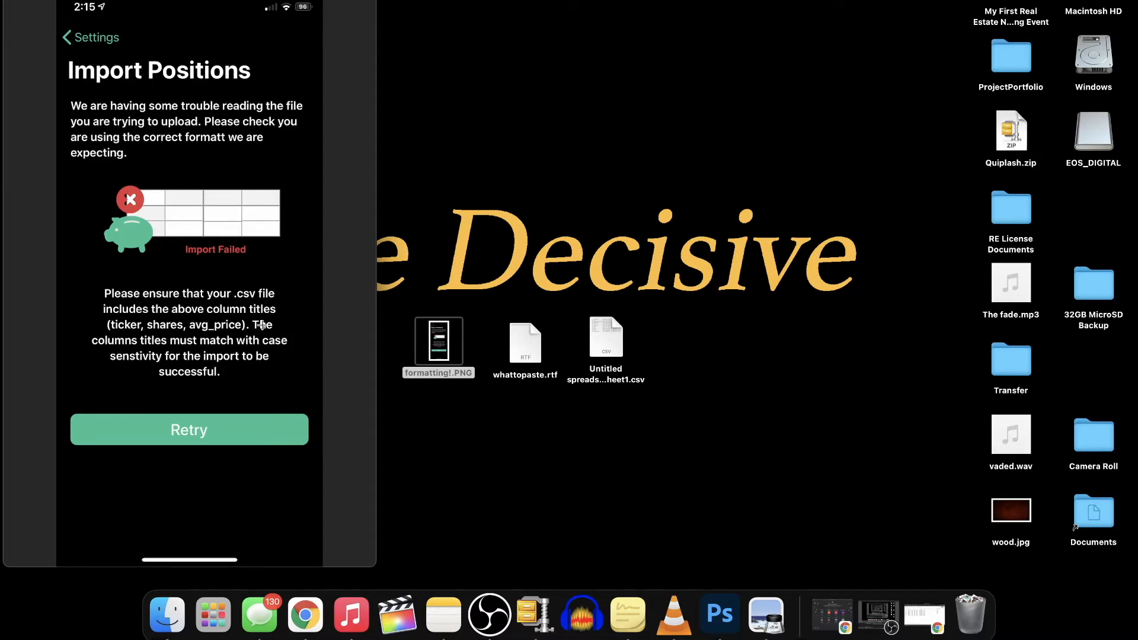
pyautogui.click(924, 614)
pyautogui.click(70, 121)
# - Open whattopaste.rtf and copy its whole column-title line, from ticker to Value
pyautogui.doubleClick(524, 350)
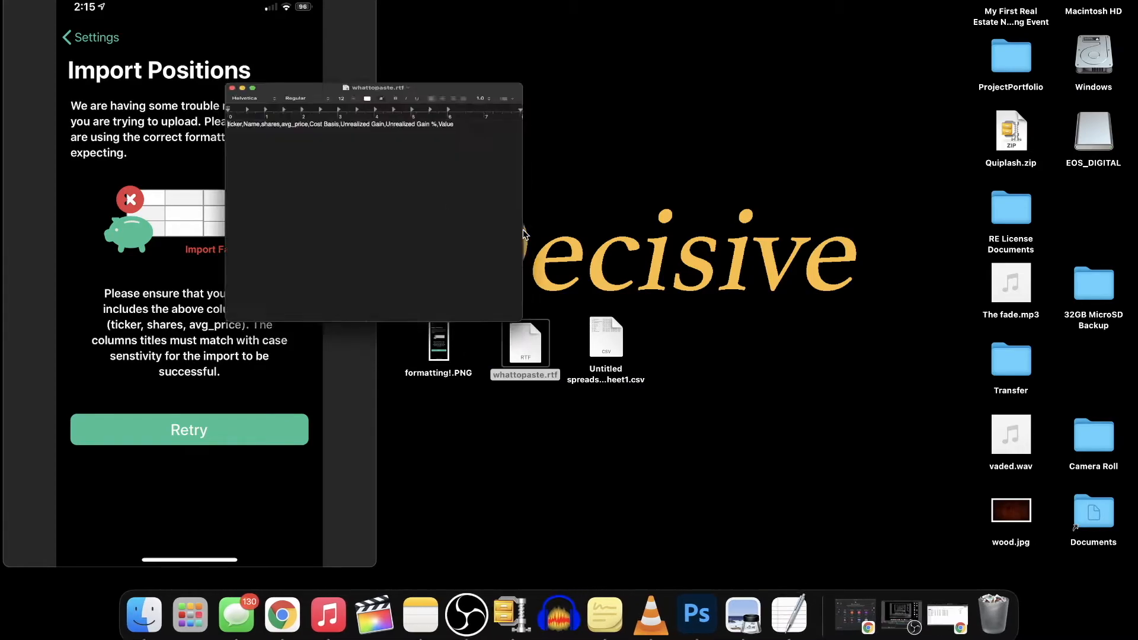
pyautogui.click(432, 51)
pyautogui.moveTo(432, 51); pyautogui.dragTo(122, 51)
pyautogui.click(111, 54)
pyautogui.doubleClick(128, 51)
pyautogui.tripleClick(128, 52)
pyautogui.press('super+c')
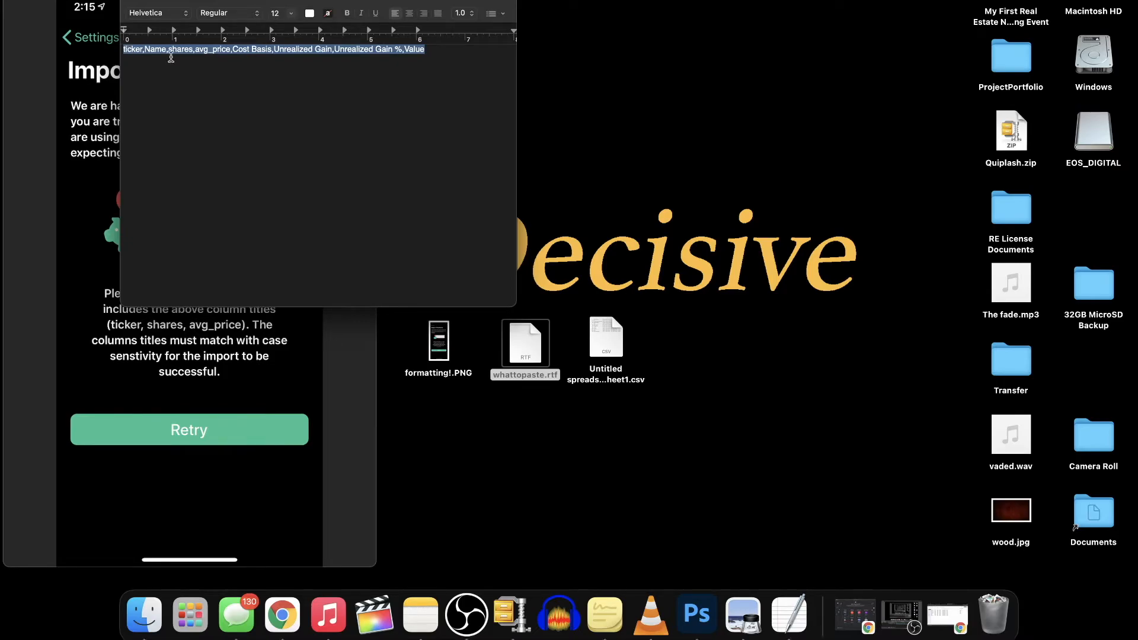
# - Open the downloaded CSV in TextEdit and paste the copied column titles as a new first line above the holdings
pyautogui.rightClick(614, 346)
pyautogui.moveTo(657, 318)
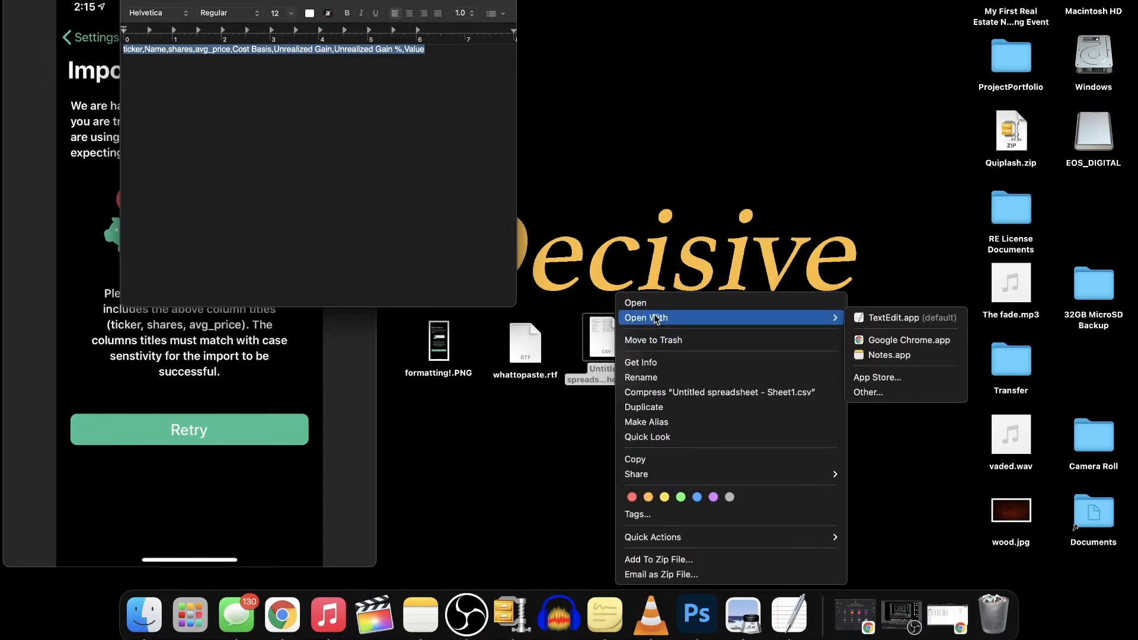
pyautogui.click(885, 322)
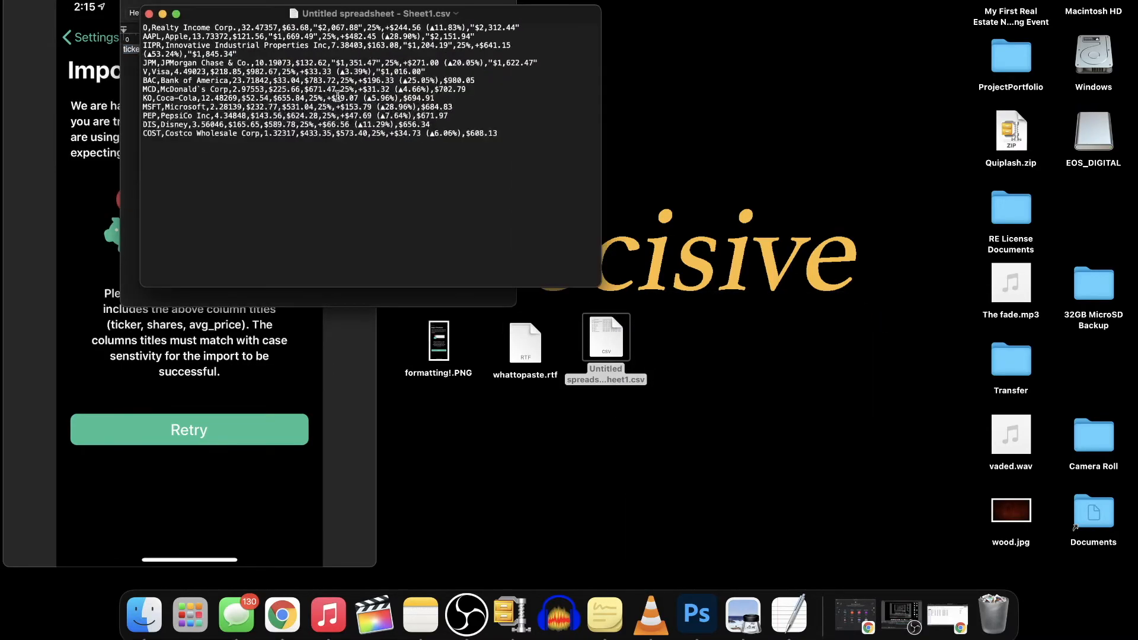
pyautogui.moveTo(343, 12); pyautogui.dragTo(749, 57)
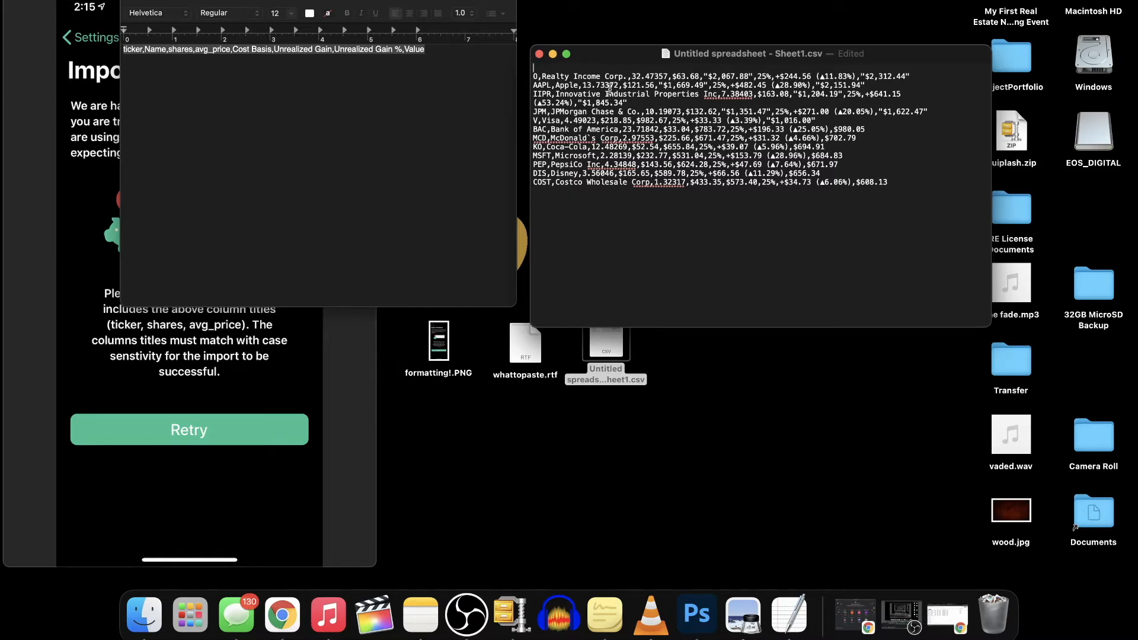
pyautogui.press('super+v')
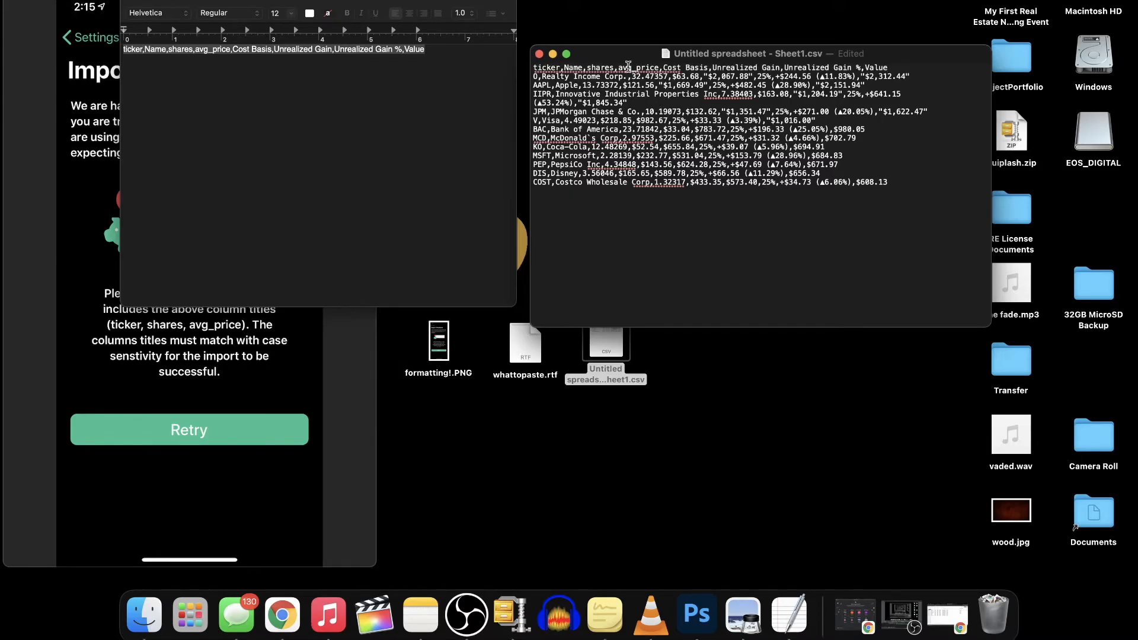
# - Close both open text documents and send the edited CSV file from the desktop to the iPhone through AirDrop
pyautogui.click(539, 53)
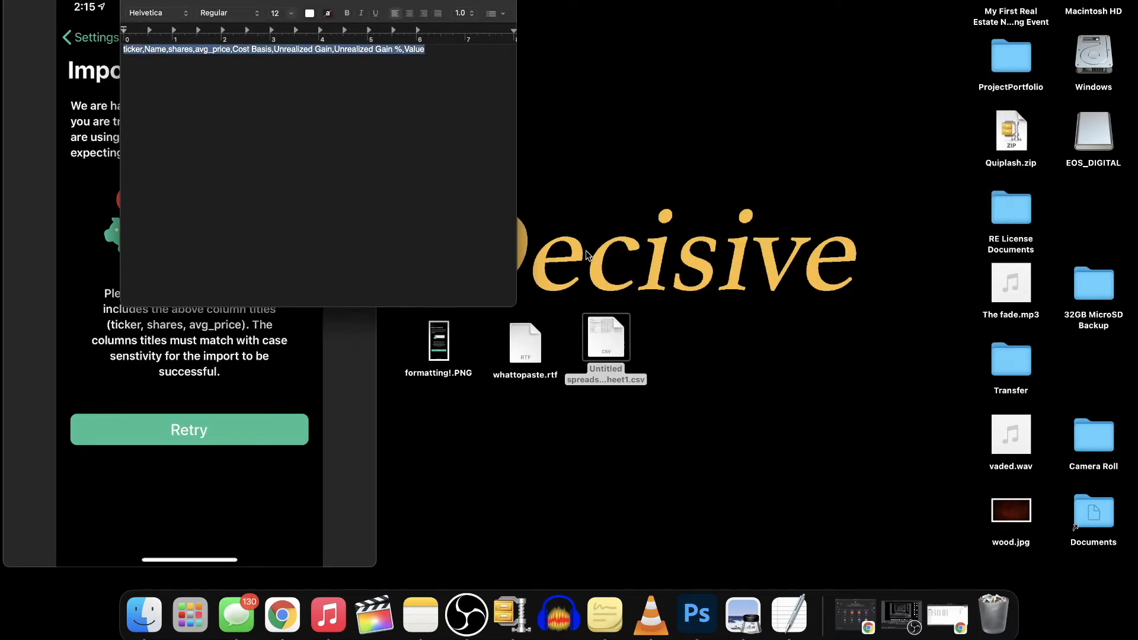
pyautogui.click(127, 2)
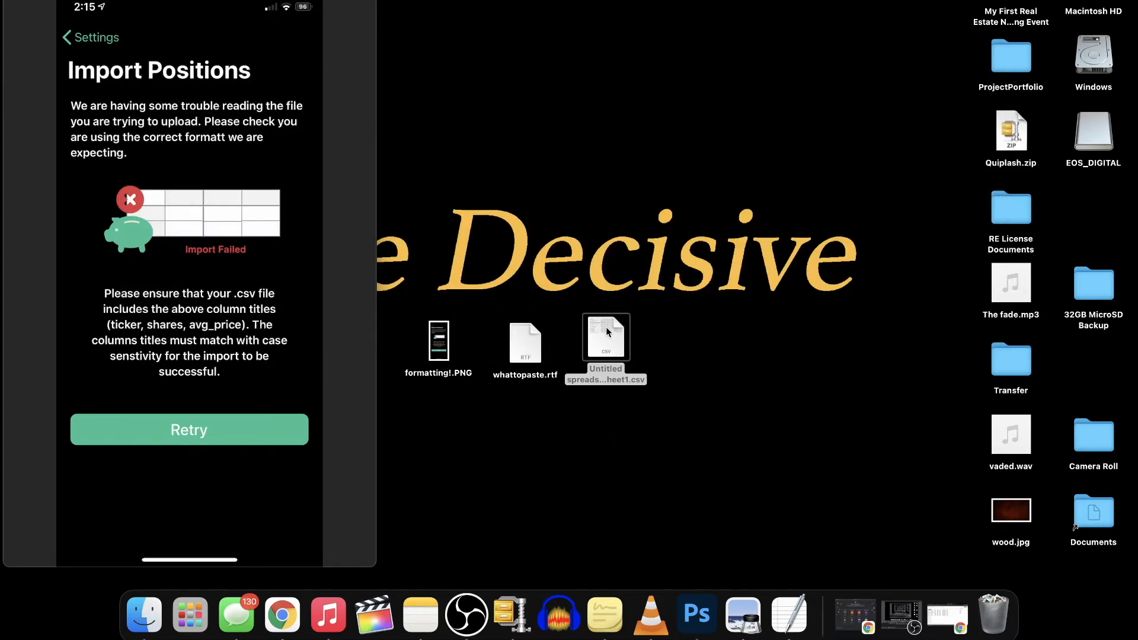
pyautogui.rightClick(605, 343)
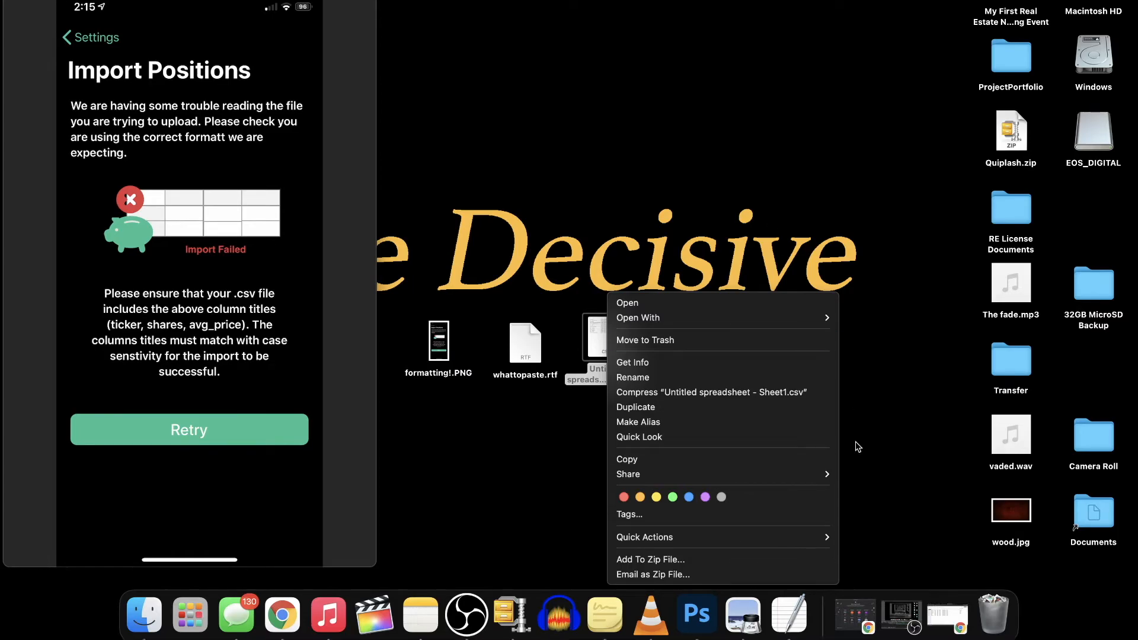
pyautogui.moveTo(823, 467)
pyautogui.click(884, 504)
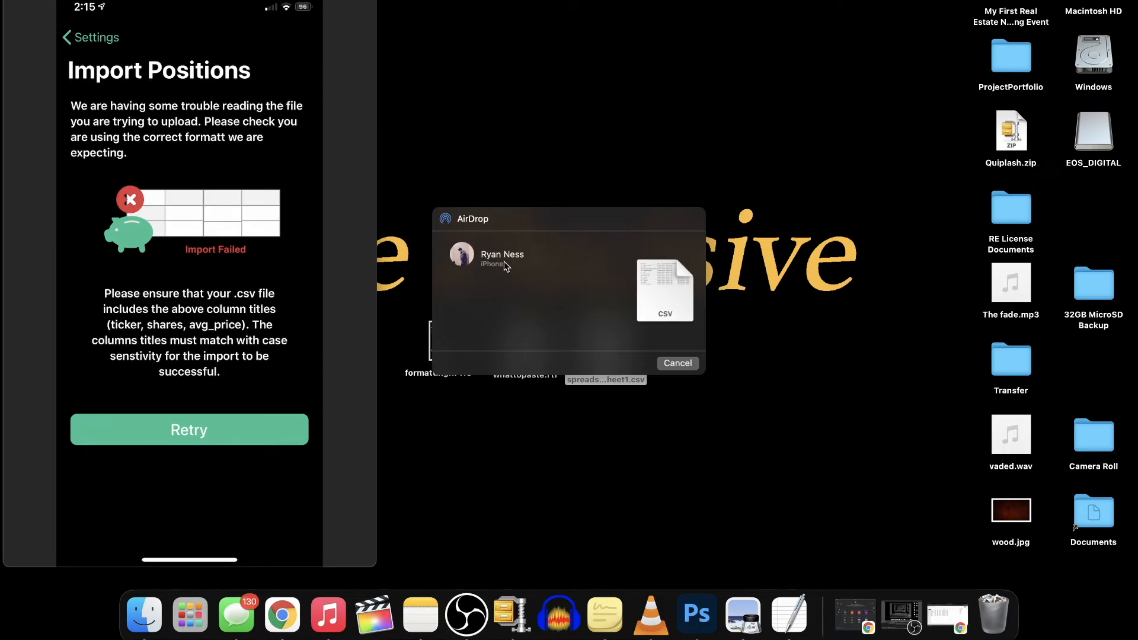
pyautogui.click(462, 254)
pyautogui.click(681, 363)
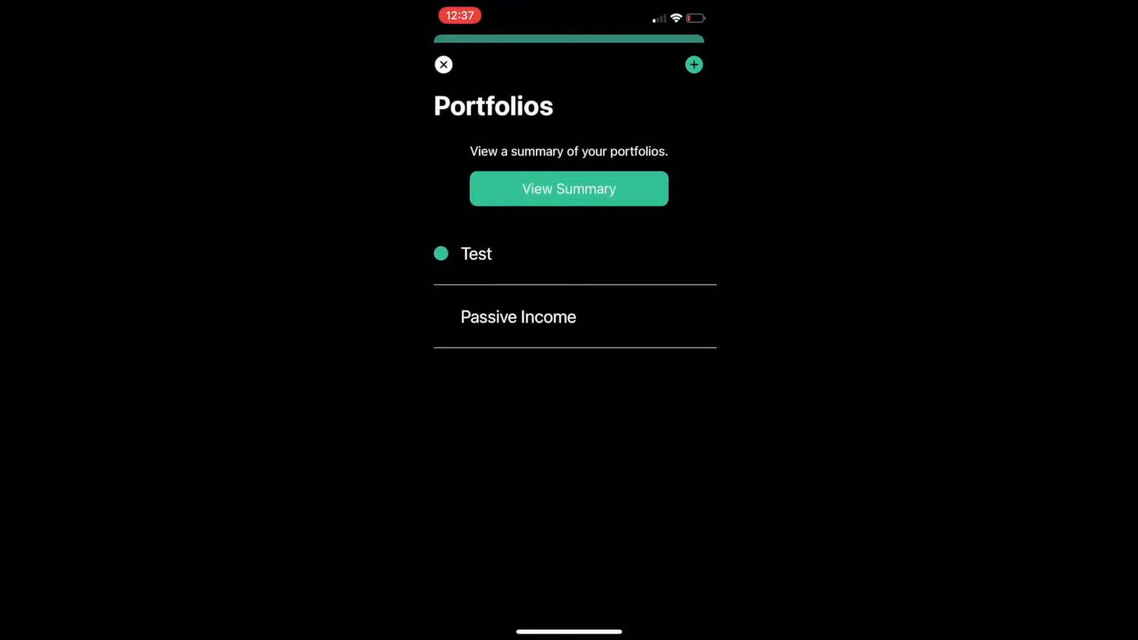
# - In DivCalc on the iPhone, switch to the Passive Income portfolio and delete the existing Test portfolio
pyautogui.click(518, 317)
pyautogui.click(567, 53)
pyautogui.moveTo(652, 254); pyautogui.dragTo(522, 253)
pyautogui.click(681, 254)
# - Create a new portfolio named Test and make it the active portfolio
pyautogui.click(694, 64)
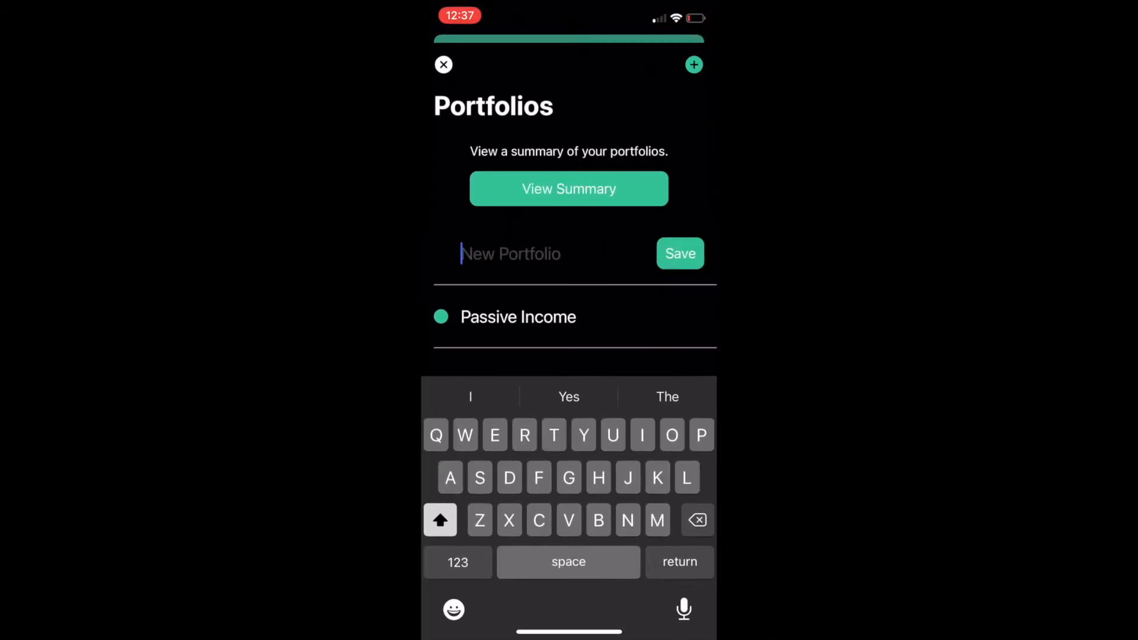
pyautogui.write('Test')
pyautogui.press('Return')
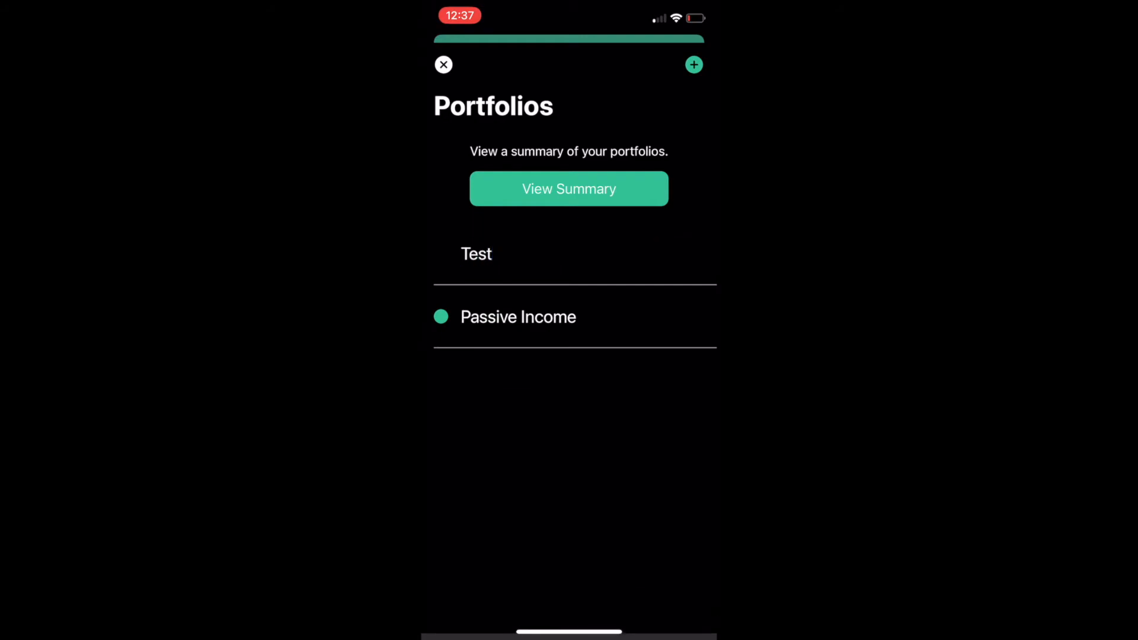
pyautogui.click(476, 253)
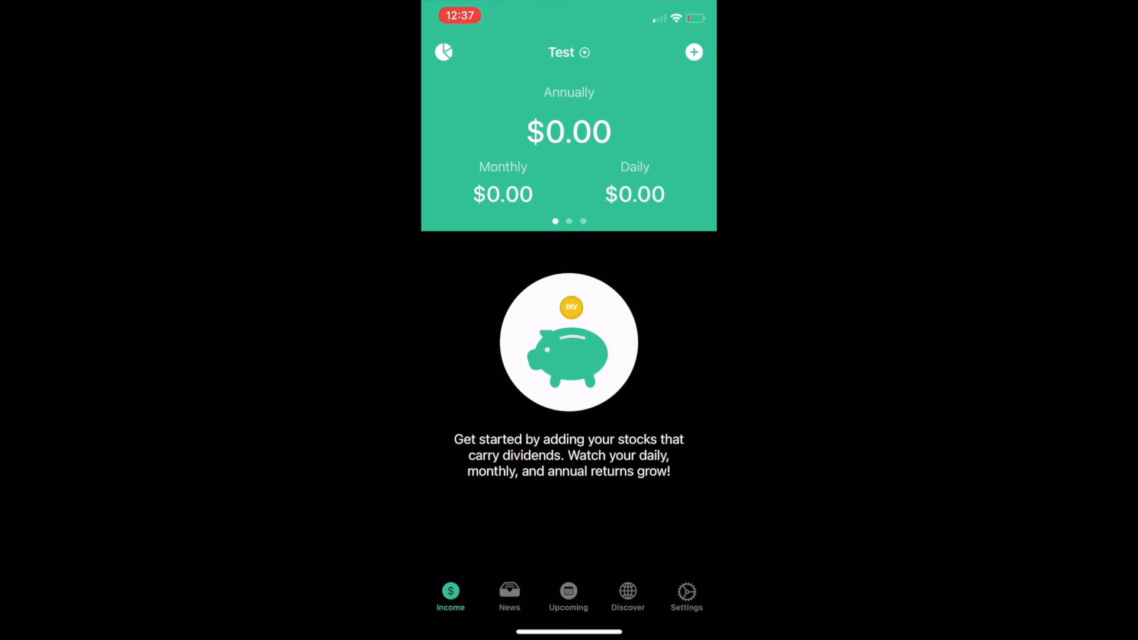
pyautogui.click(569, 52)
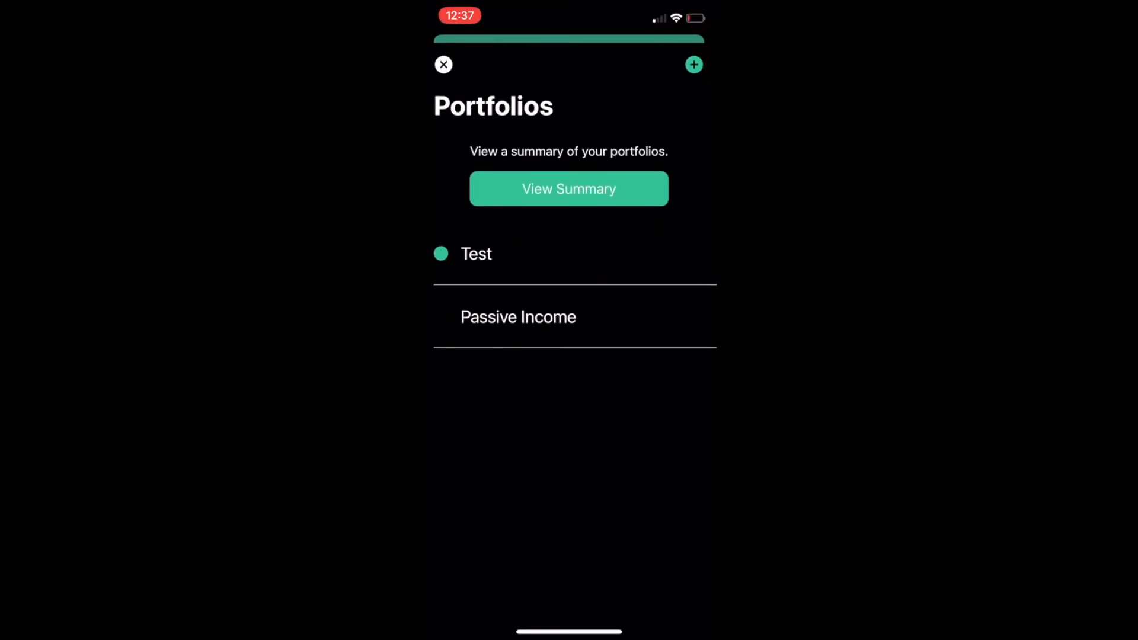
pyautogui.click(444, 65)
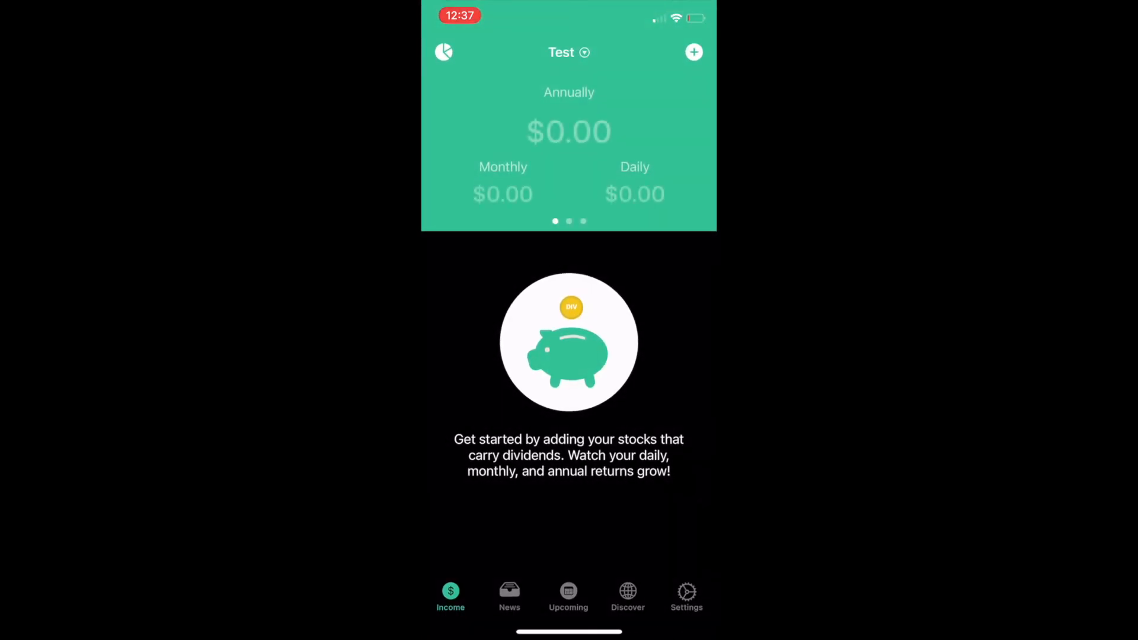
# - Open the Import from CSV page in DivCalc's data settings
pyautogui.click(687, 596)
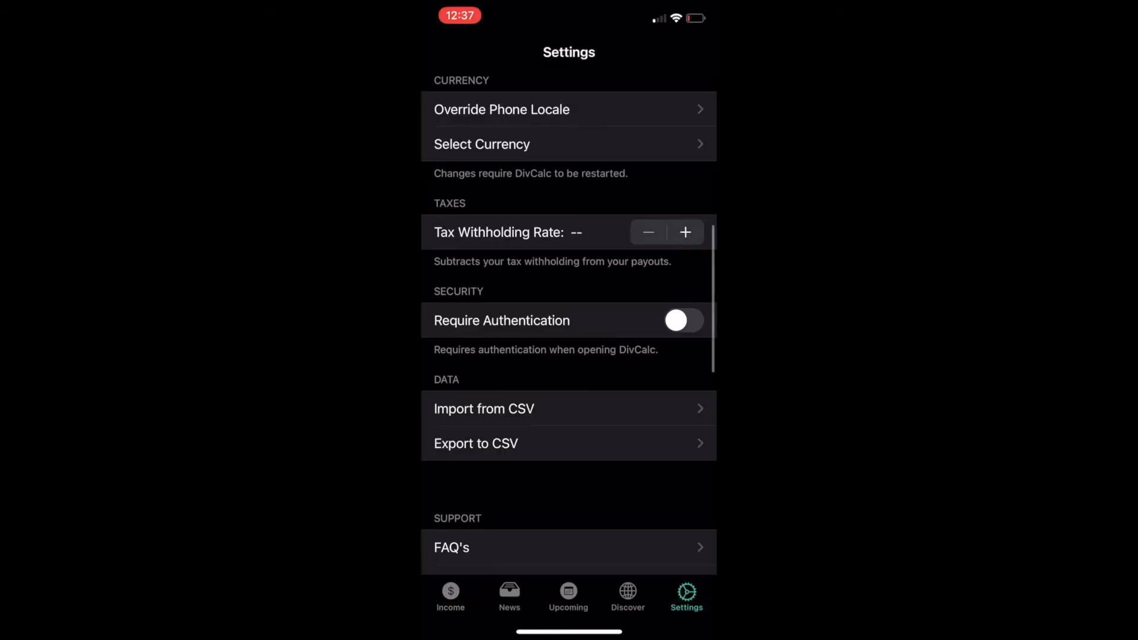
pyautogui.scroll(-2, 569, 356)
pyautogui.click(484, 273)
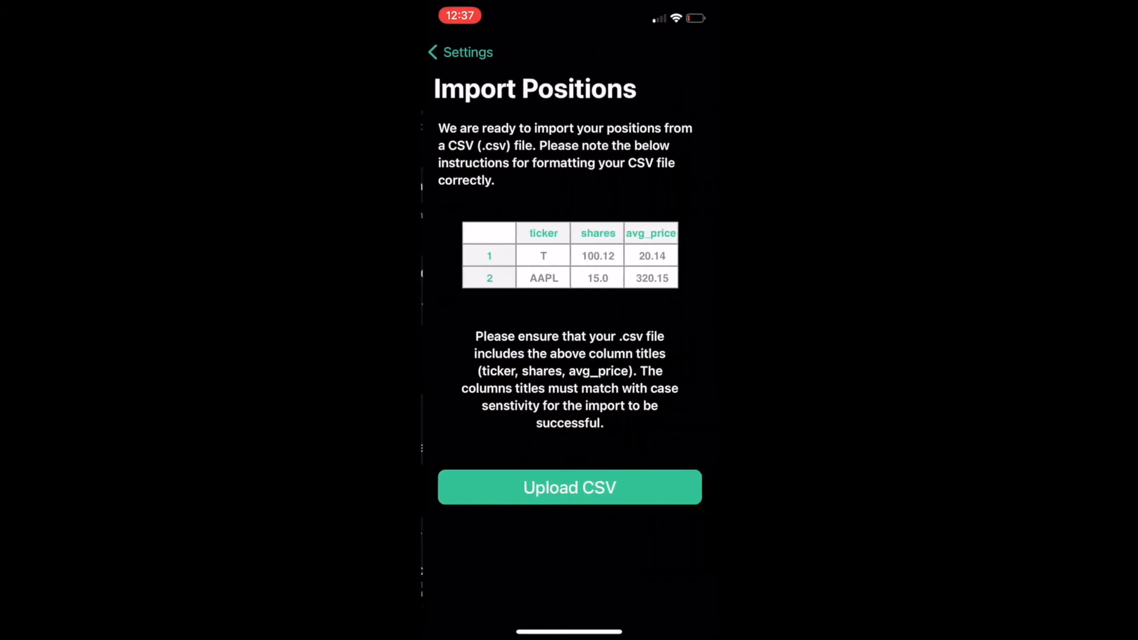